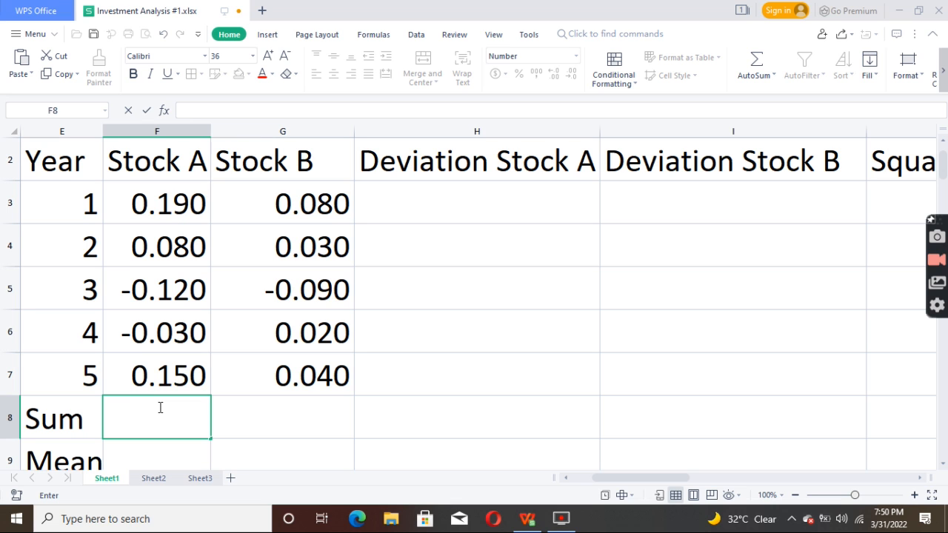
Step: Total the five Stock A returns in cell F8 with a SUM formula over F3:F7
type("=")
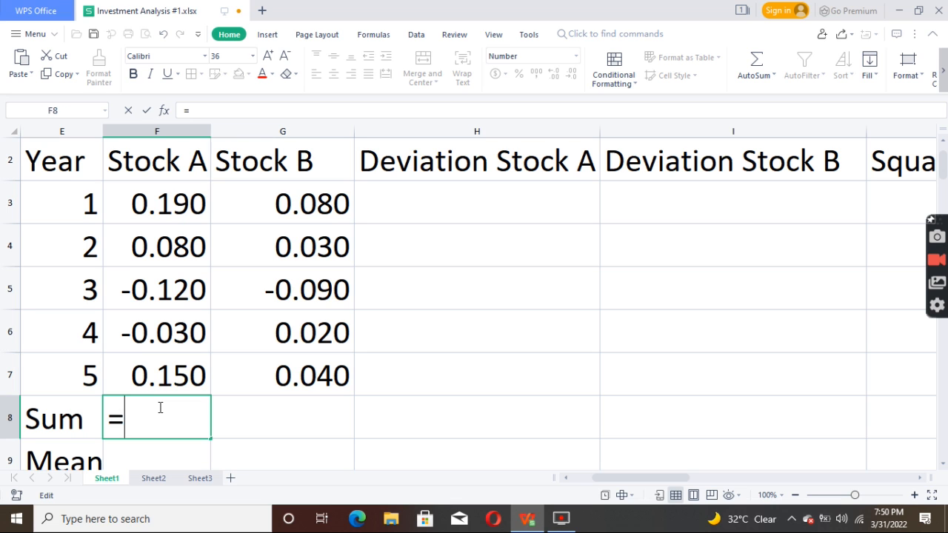
type("SUM")
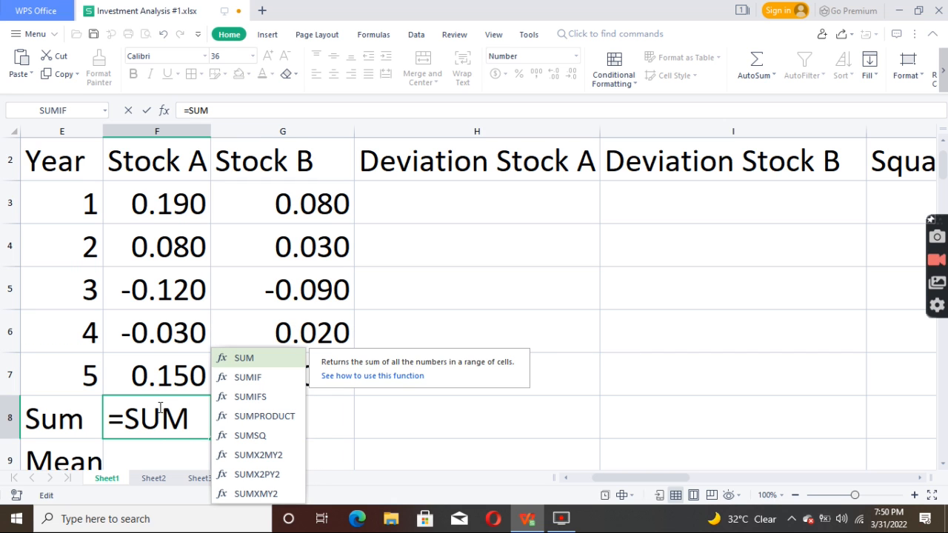
type("(")
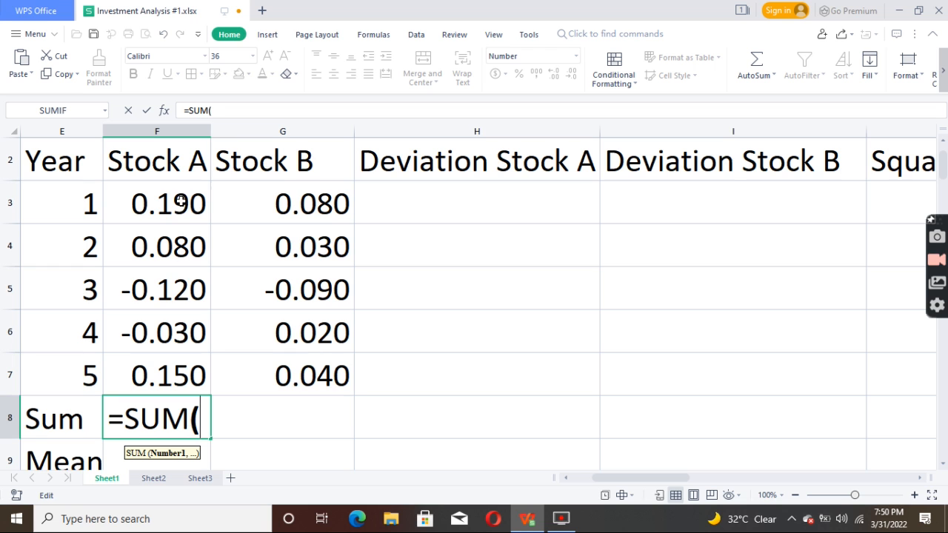
left_click_drag(181, 194, 199, 371)
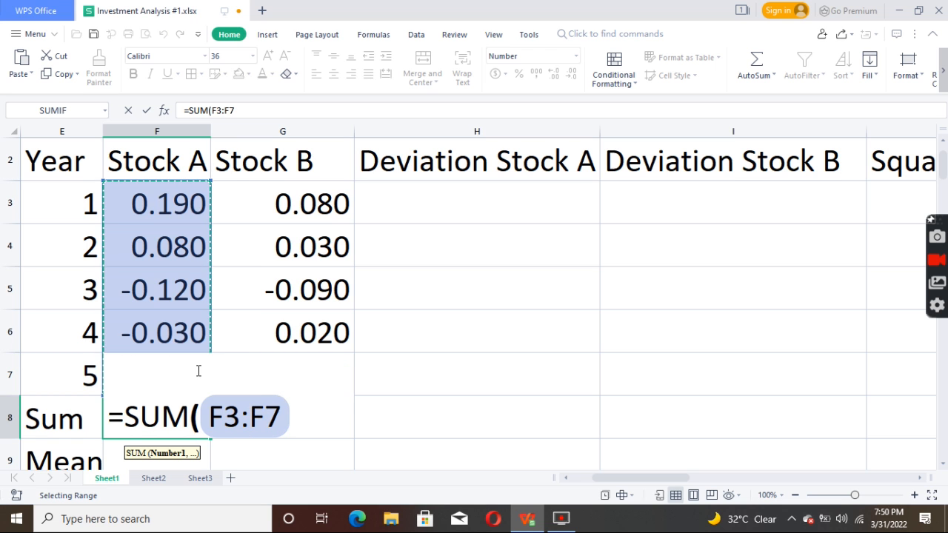
key("Return")
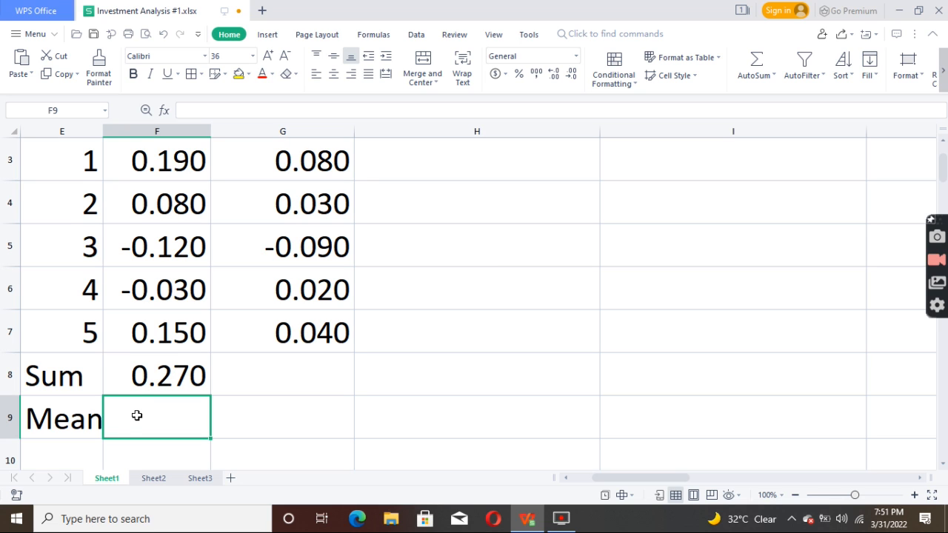
Step: Calculate the Stock A mean in cell F9 with the formula =AVERAGE(F8/5)
type("=")
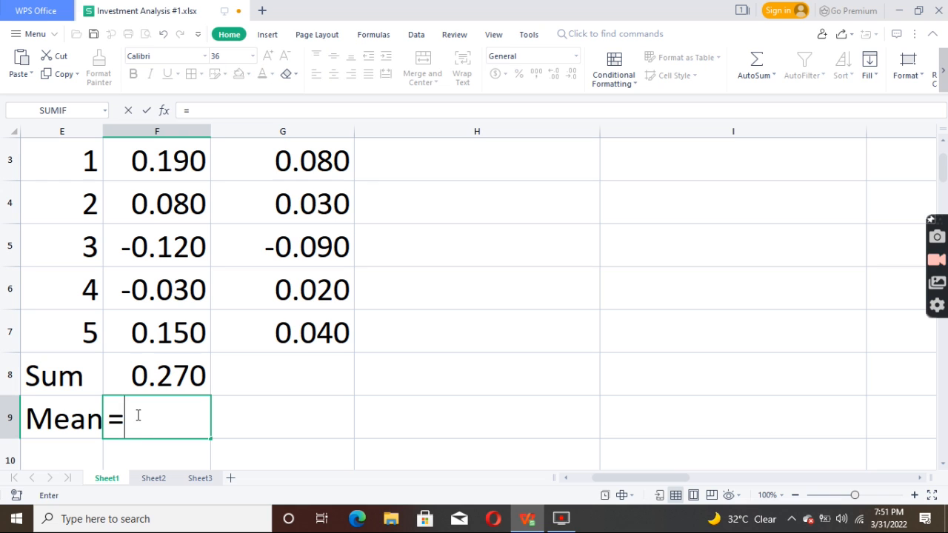
type("AVER")
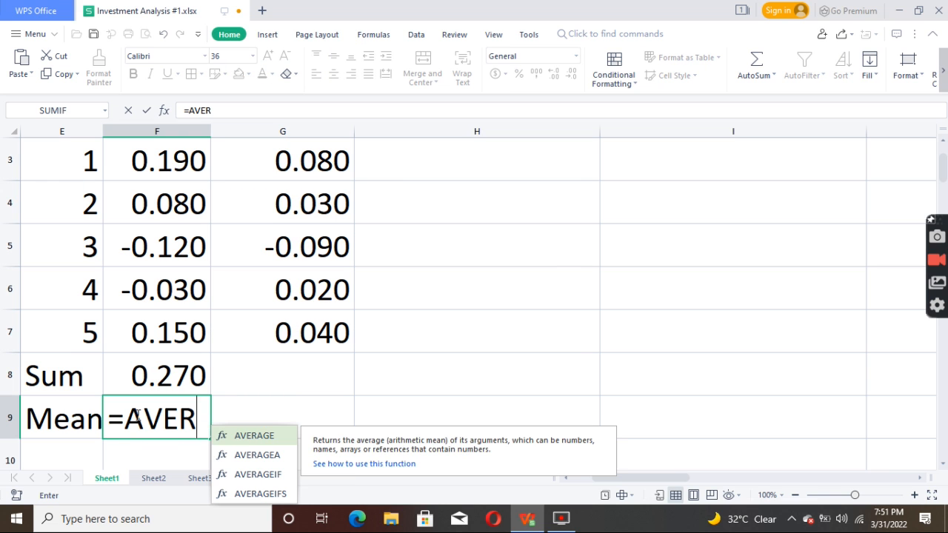
type("AGE")
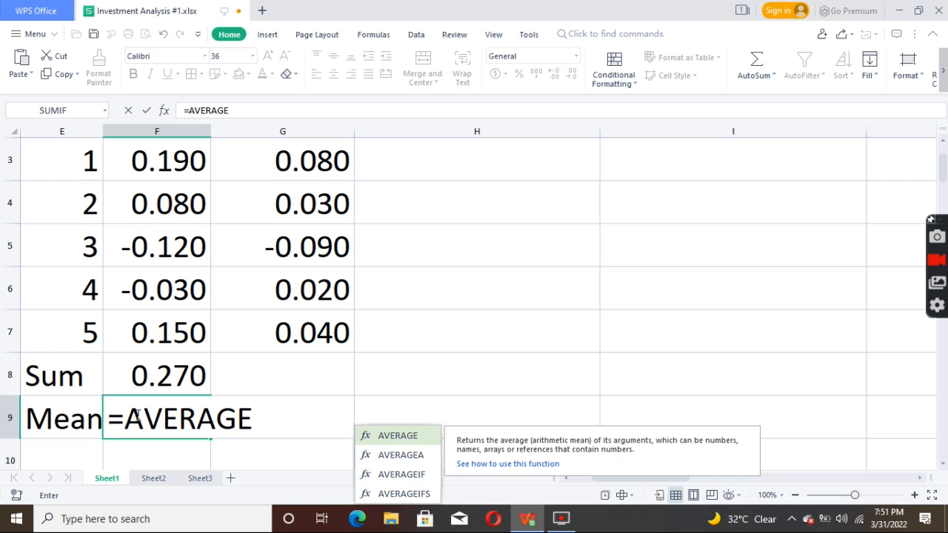
type("(")
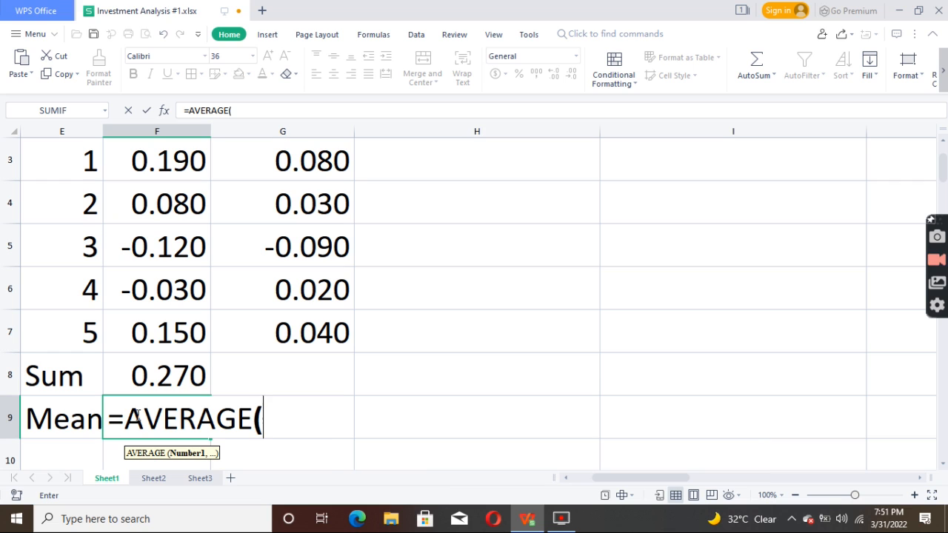
left_click(168, 372)
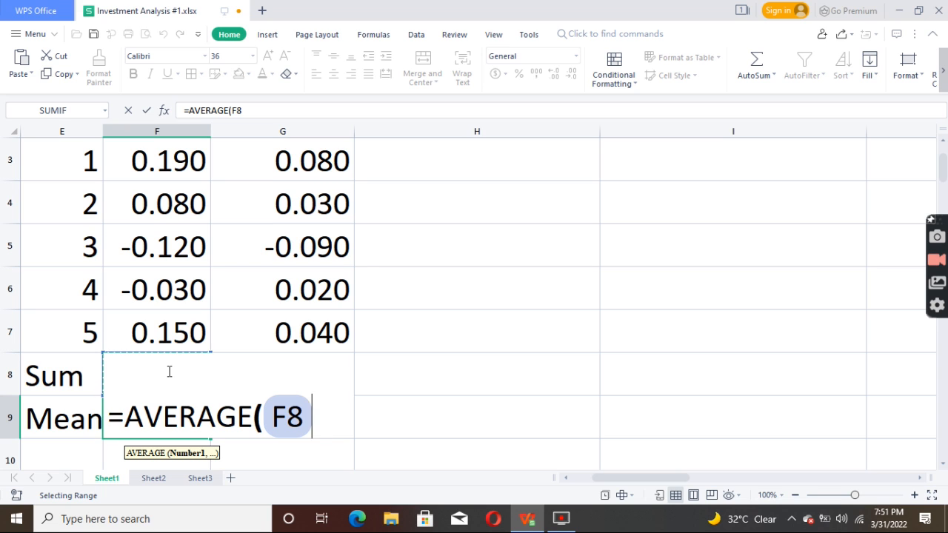
type("/")
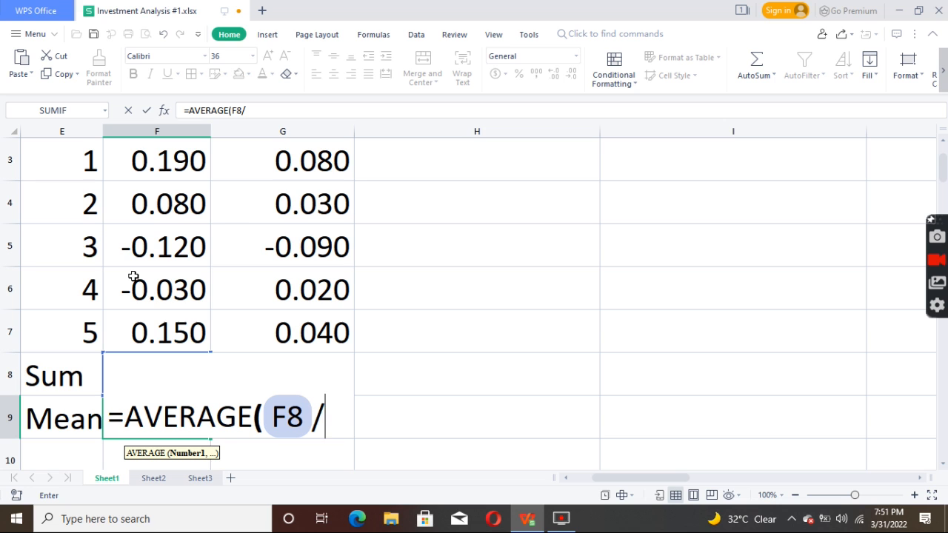
type("5")
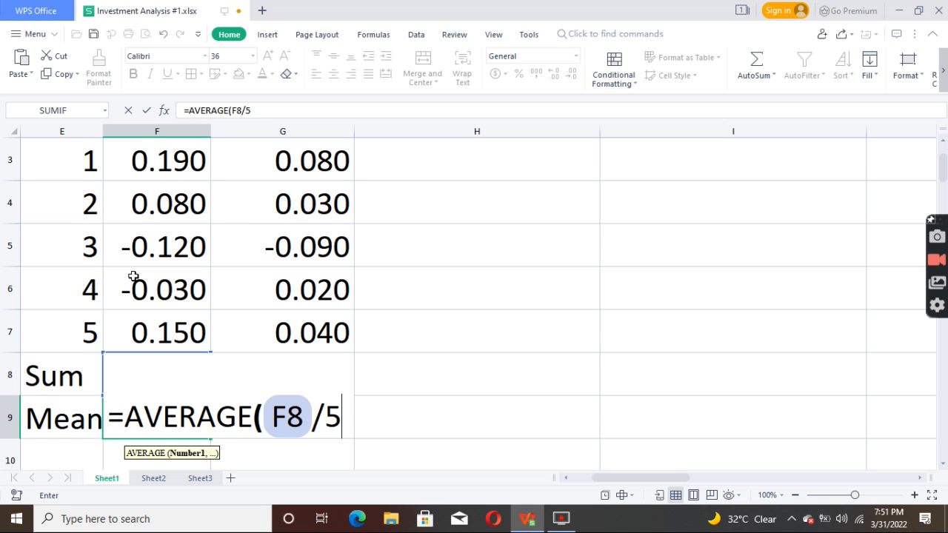
key("Return")
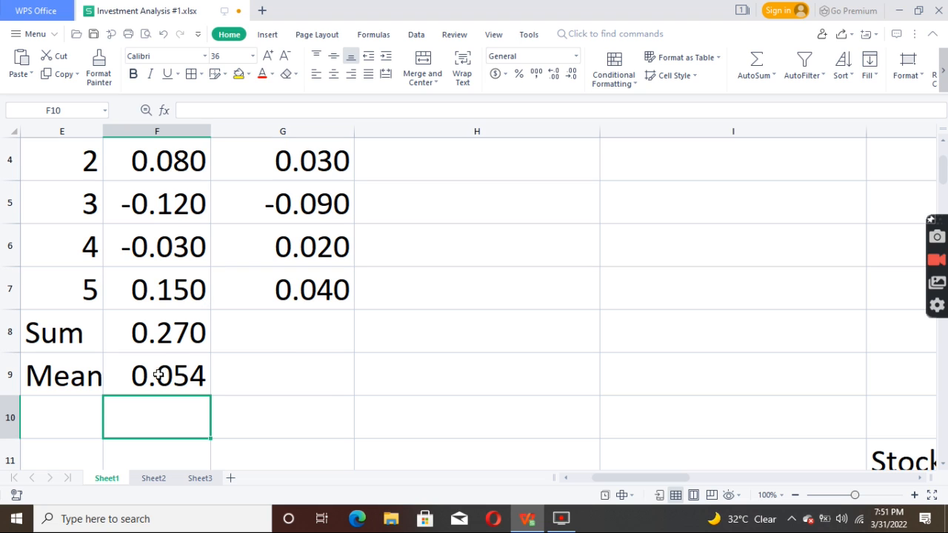
Step: Total the five Stock B returns in cell G8 with a SUM formula over G3:G7
left_click(286, 334)
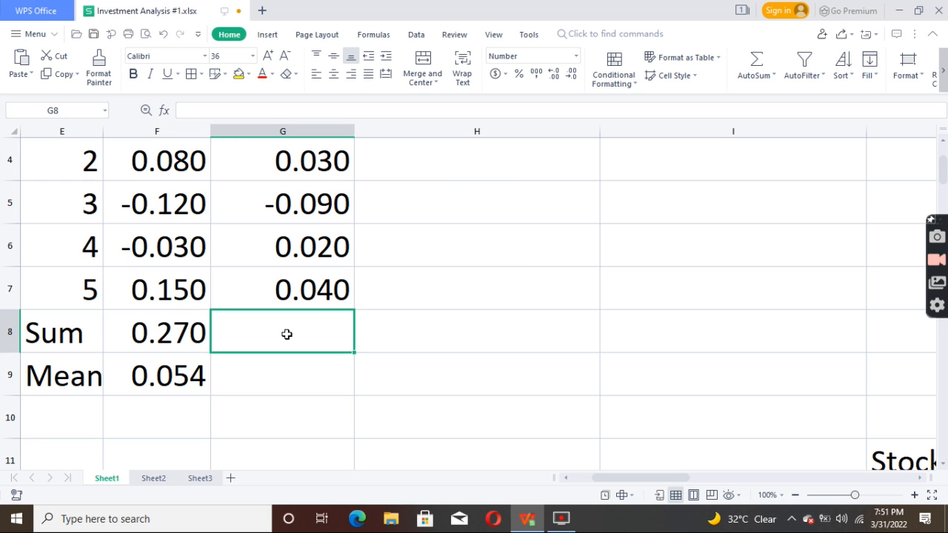
type("=S")
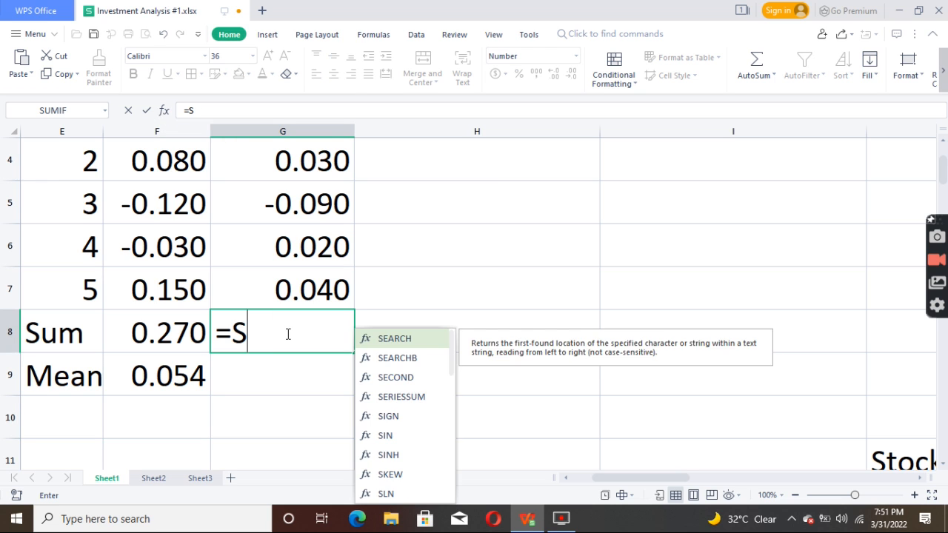
type("UM(")
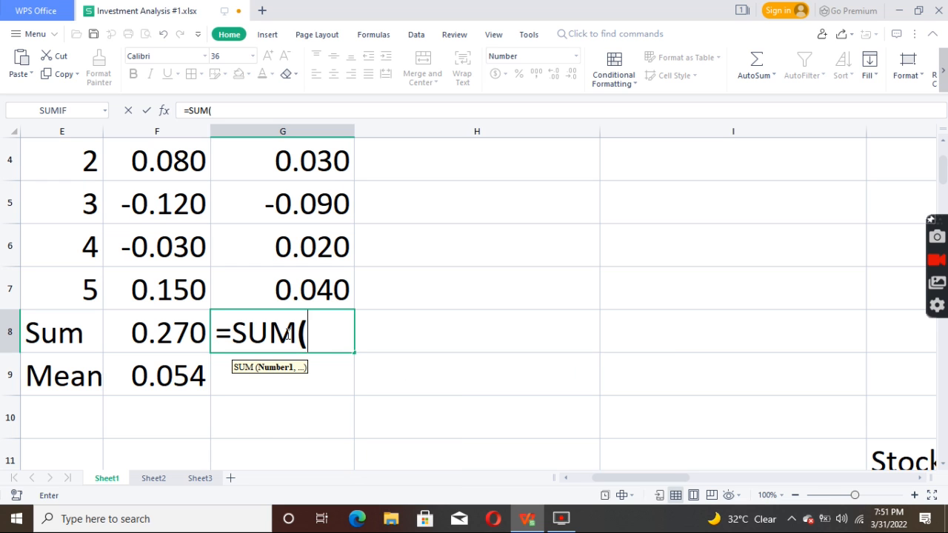
key("Up")
key("Up")
key("Up")
key("Up")
key("Up")
key("Up")
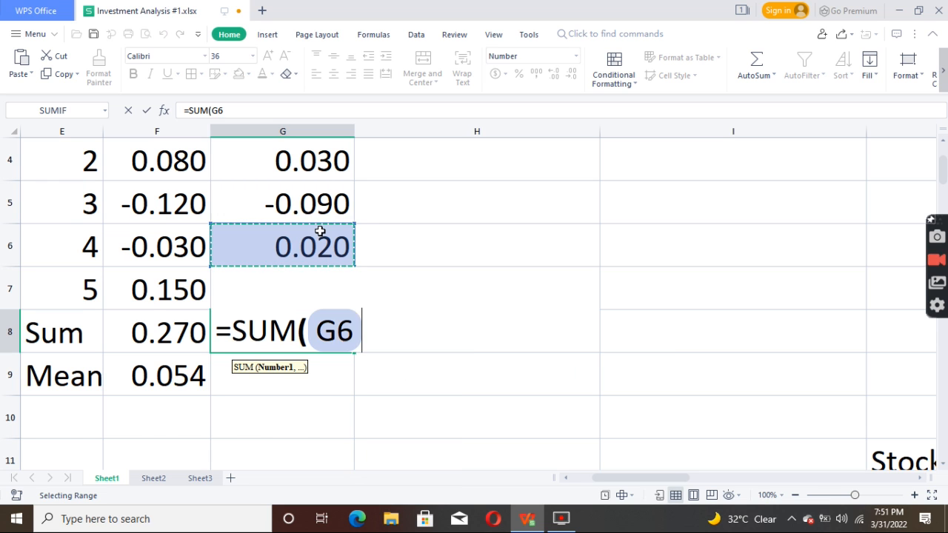
key("Down")
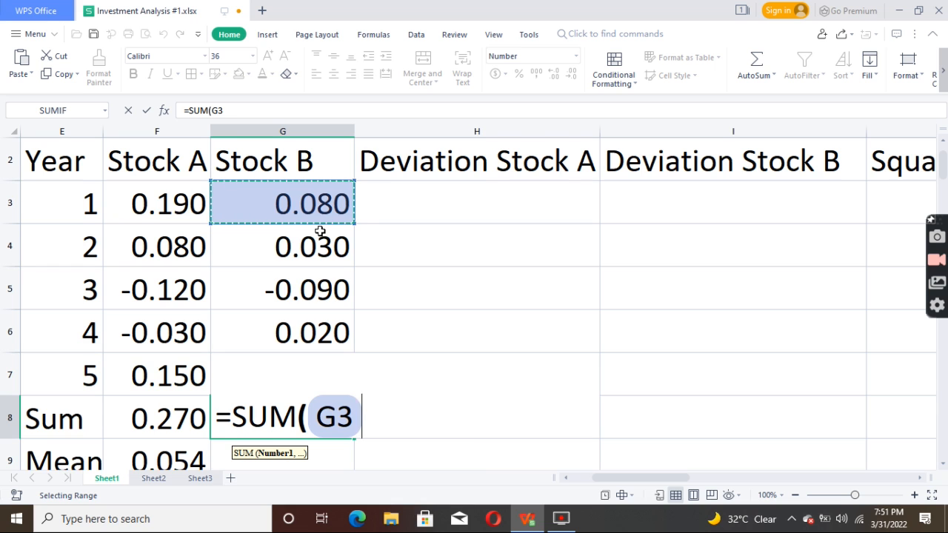
key("BackSpace")
key("BackSpace")
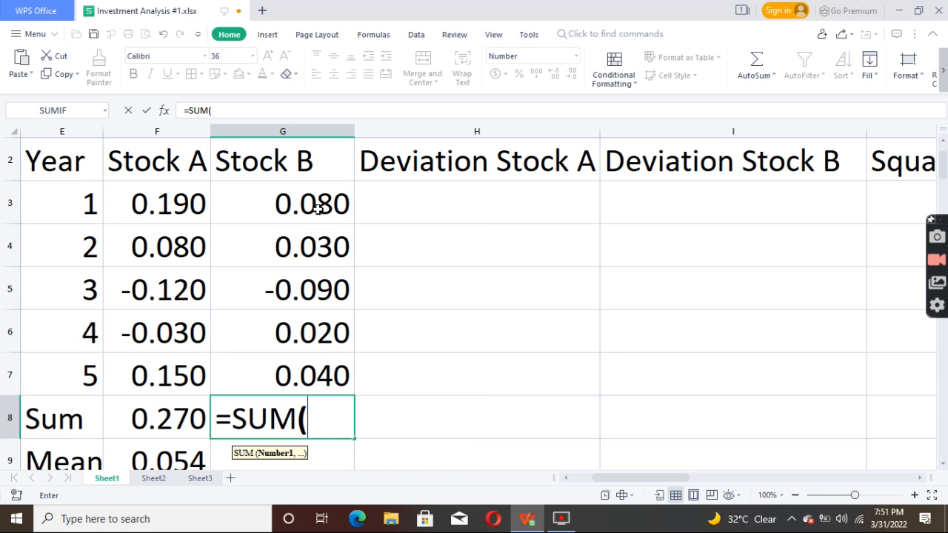
left_click_drag(326, 197, 328, 365)
key("Return")
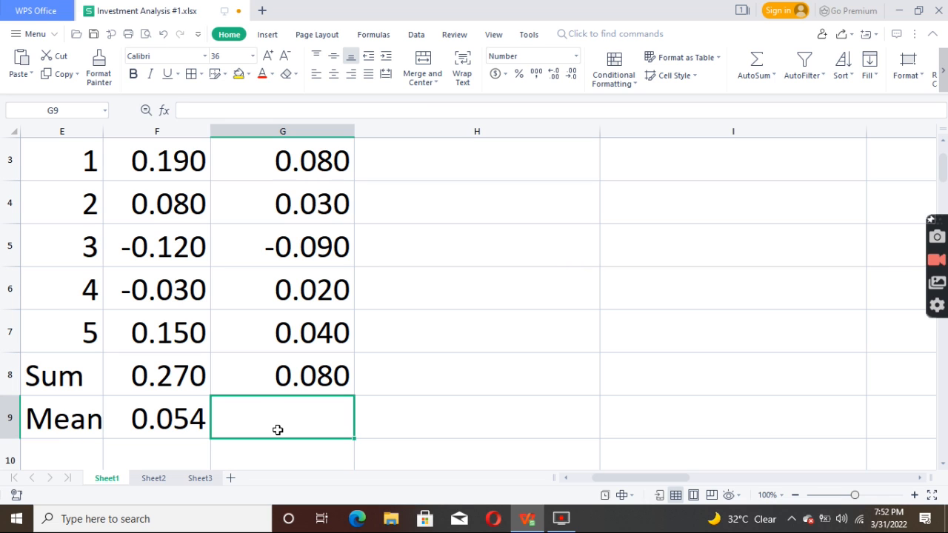
Step: Calculate the Stock B mean in cell G9 with the formula =AVERAGE(G8/5)
type("=")
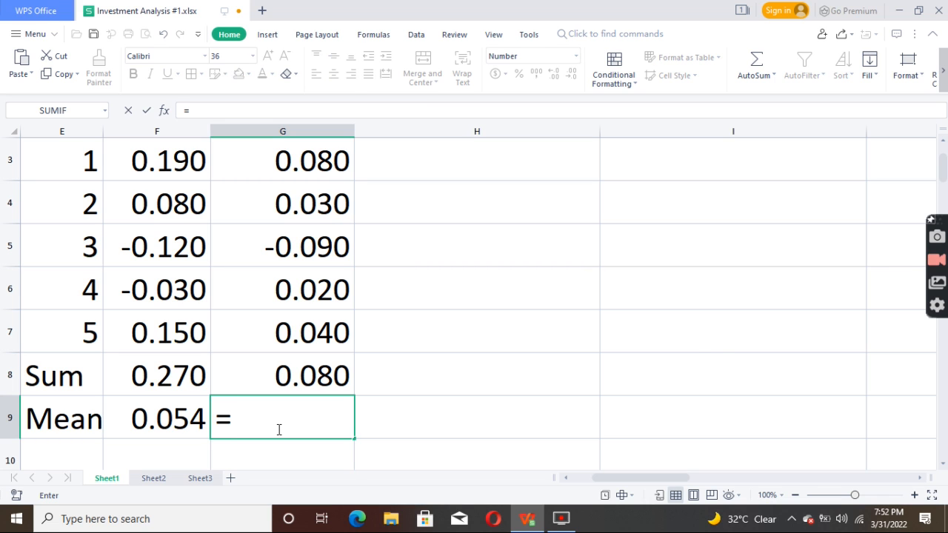
type("AVE")
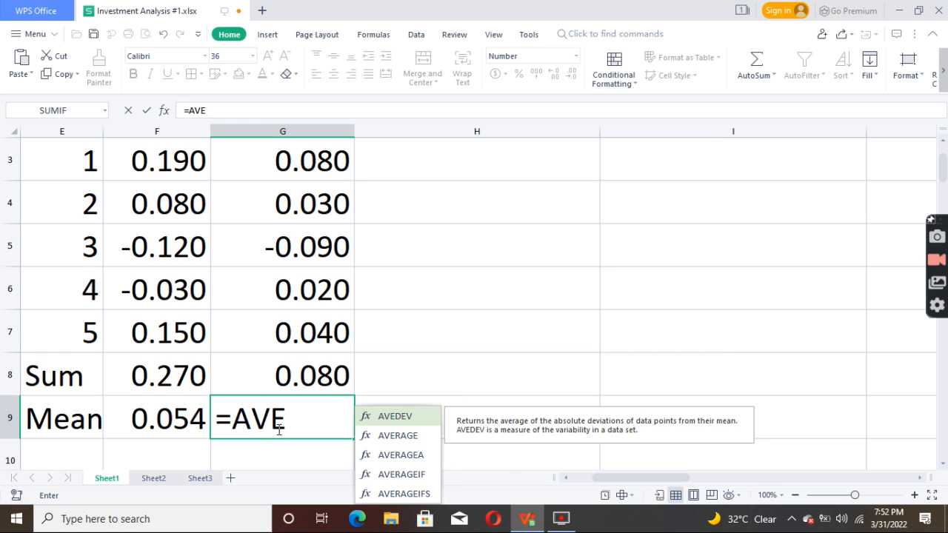
type("RAGE")
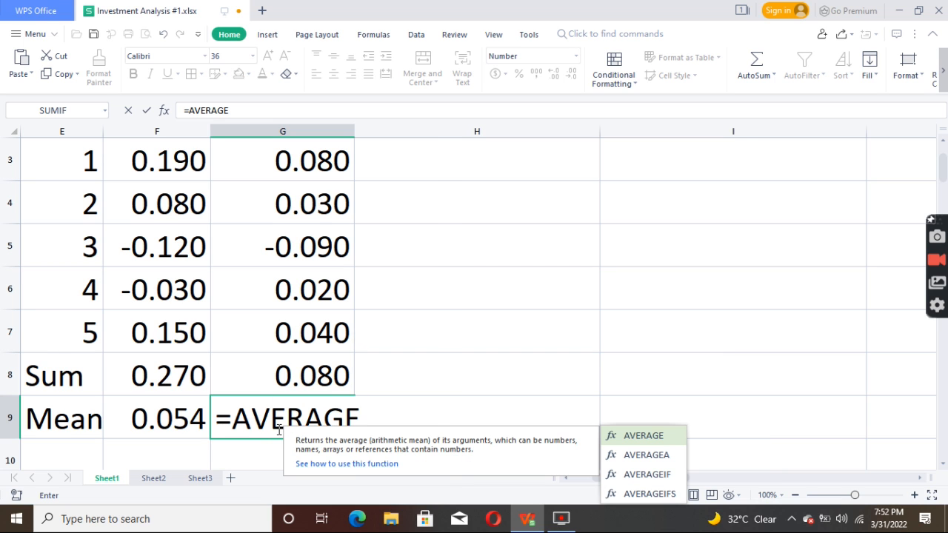
type("(")
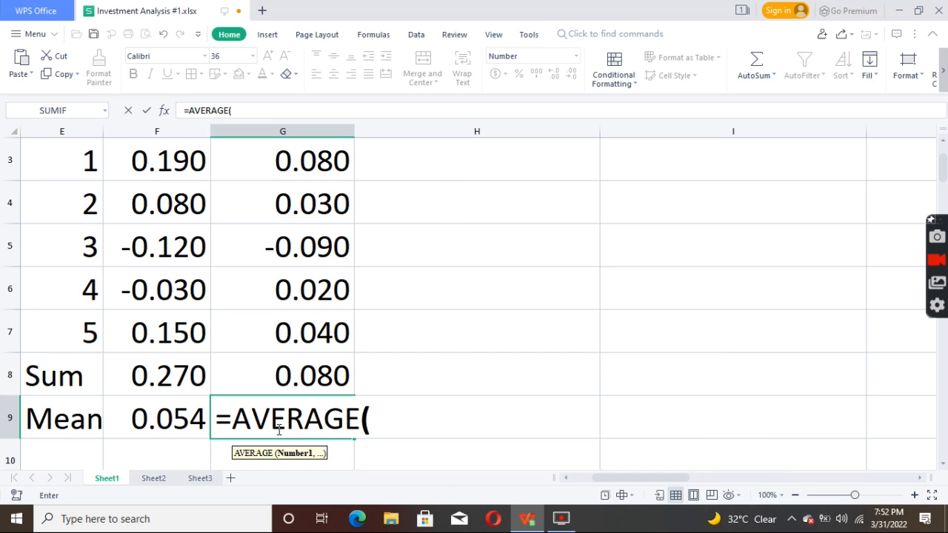
left_click(321, 381)
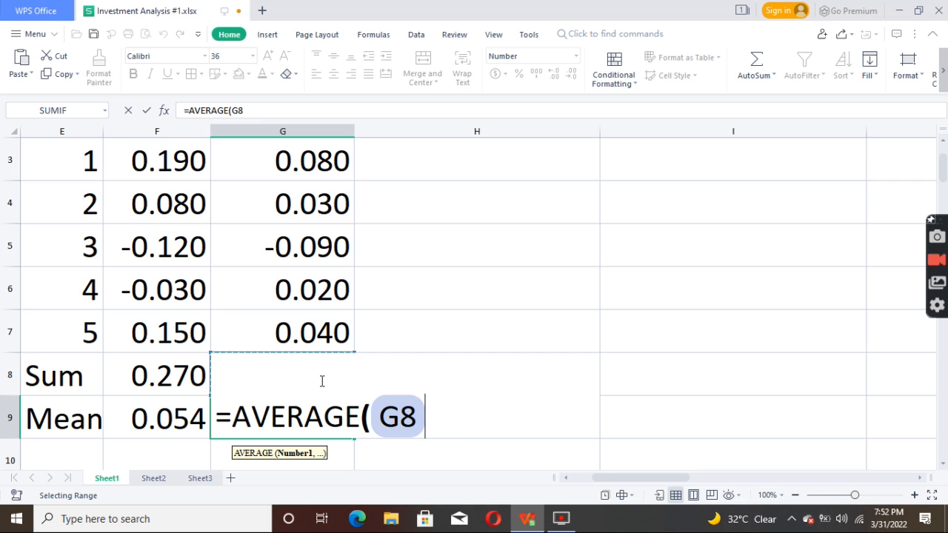
type("/5")
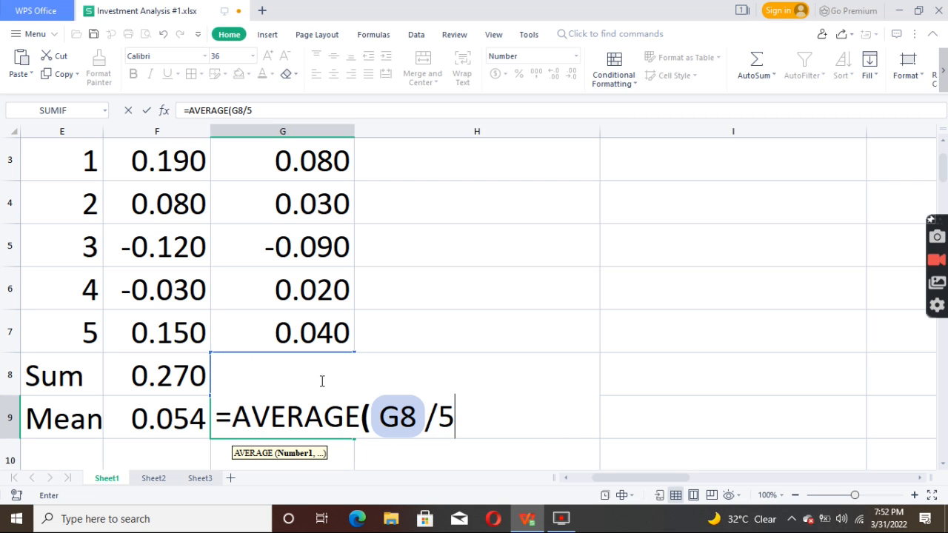
key("Return")
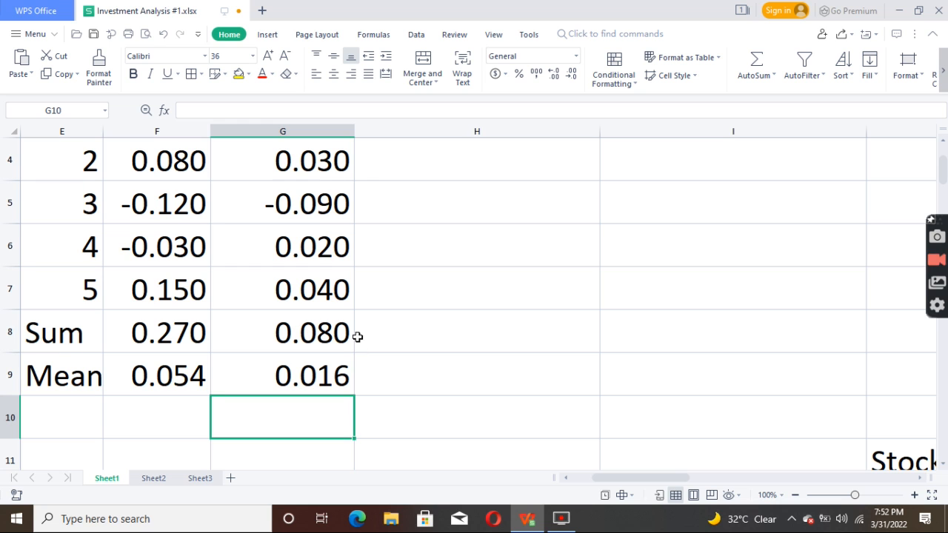
Step: Calculate the year 1 Stock A deviation in cell H3 with the formula =F3-$F$9
key("Up")
key("Up")
key("Up")
key("Up")
key("Up")
key("Up")
key("Up")
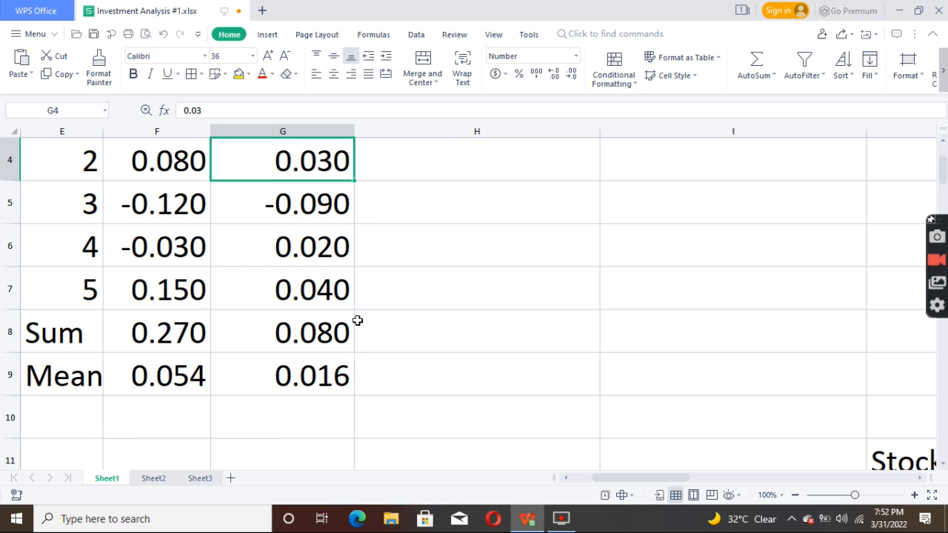
key("Up")
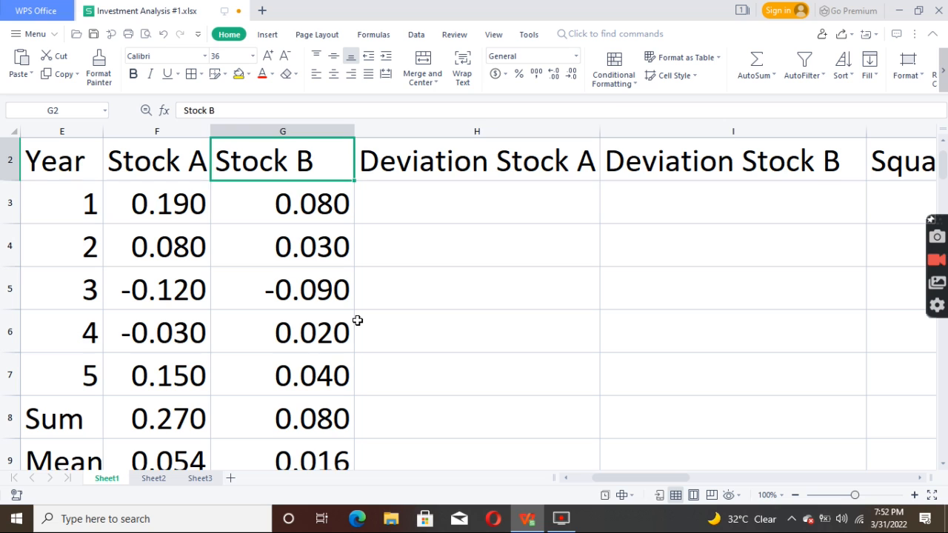
key("Right")
key("Down")
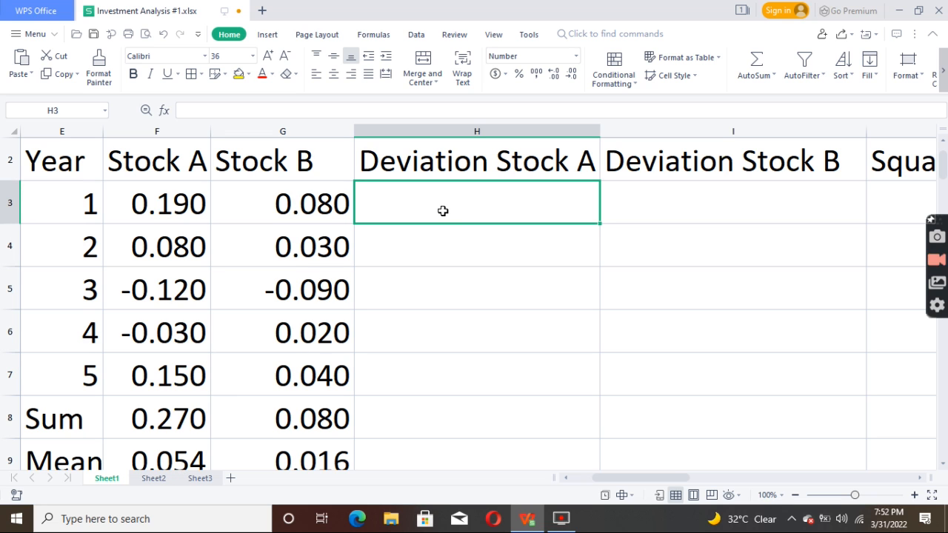
type("=")
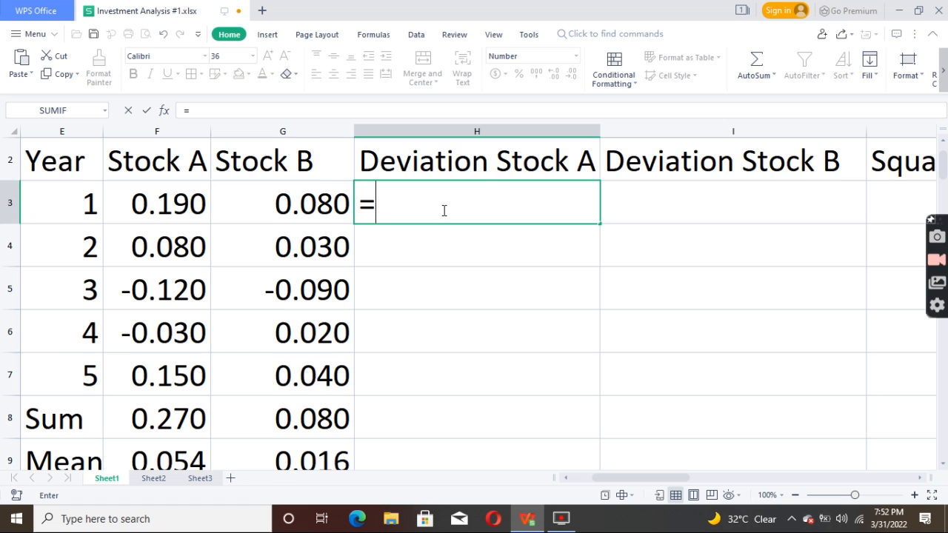
left_click(187, 202)
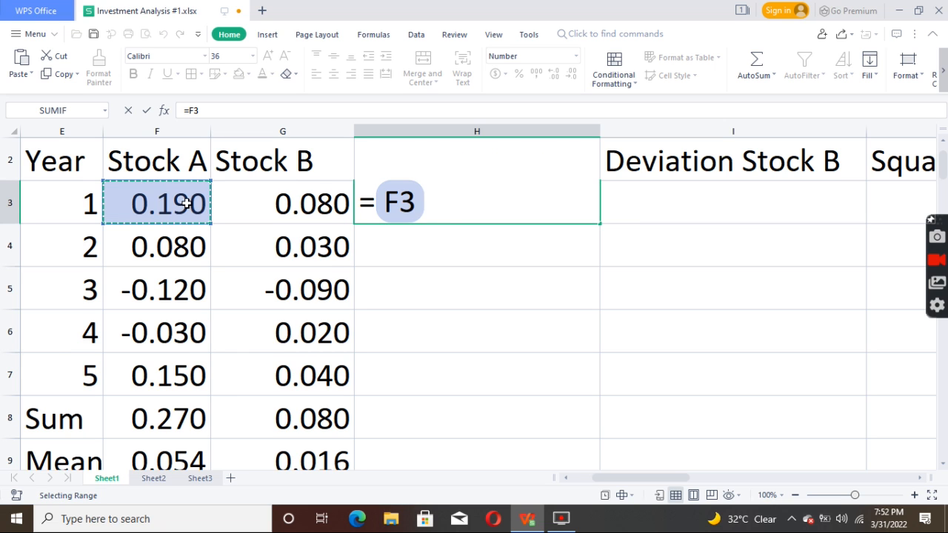
type("-")
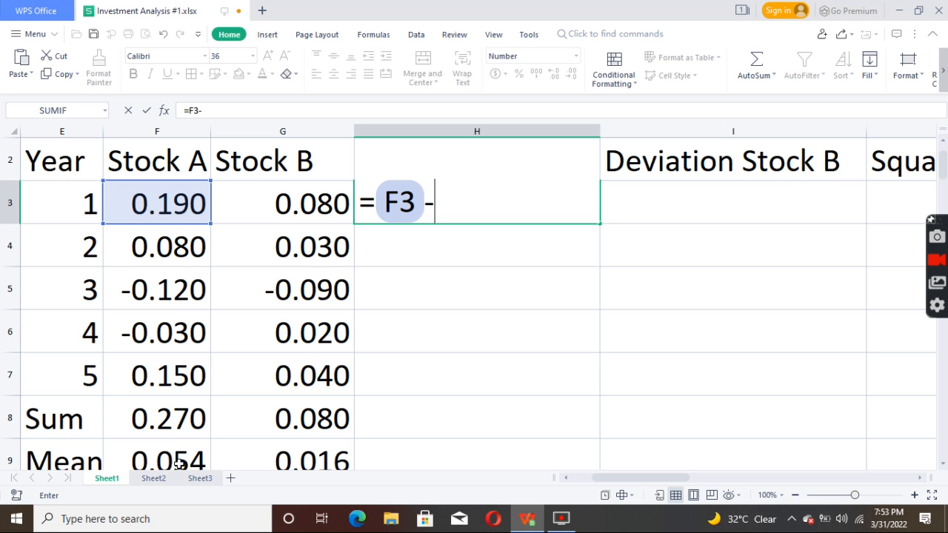
type("$")
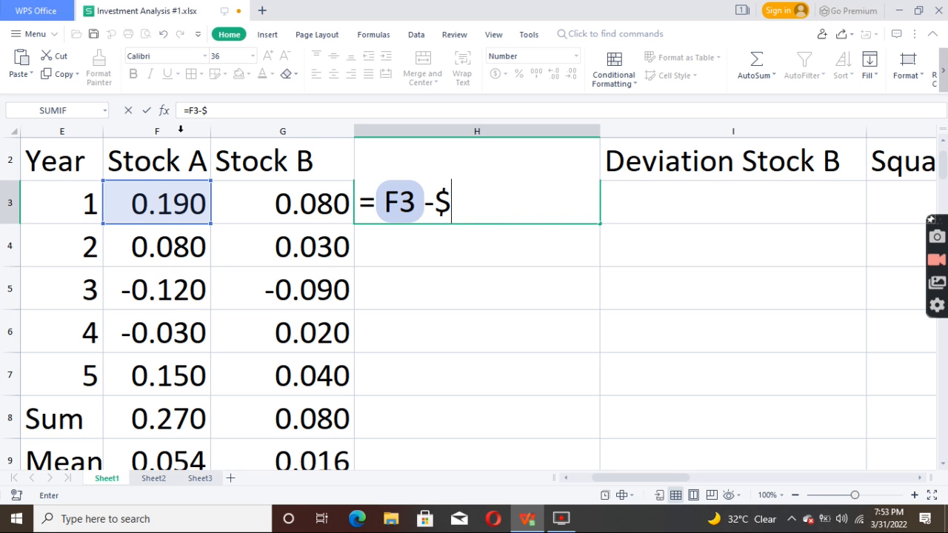
type("F")
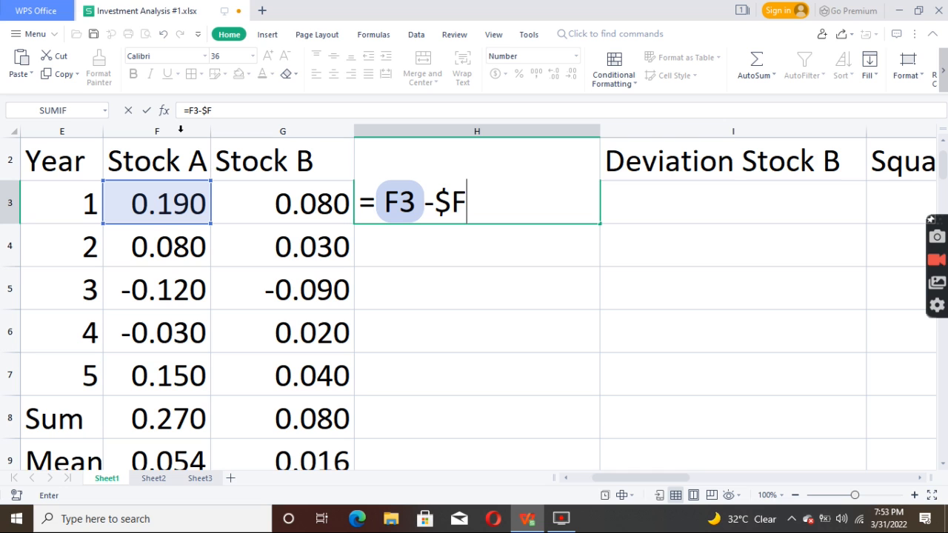
type("$")
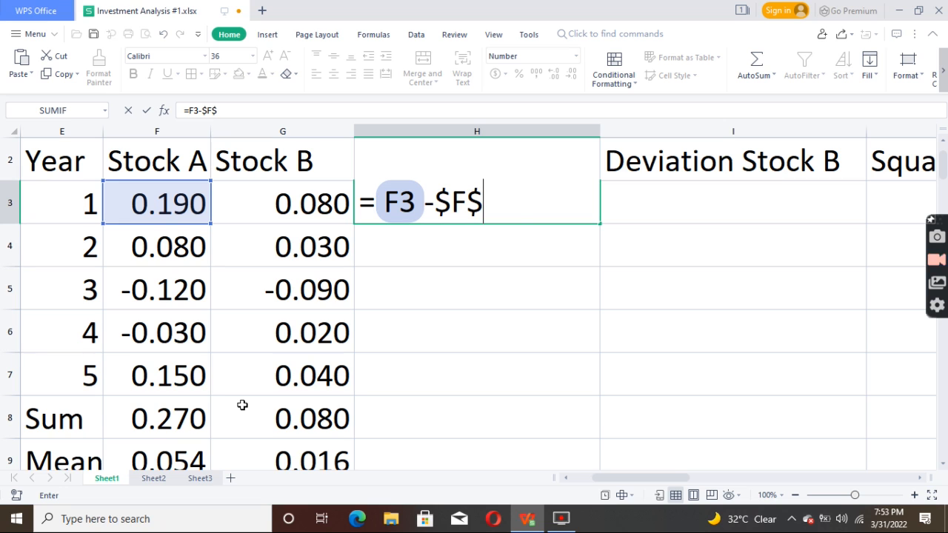
type("9")
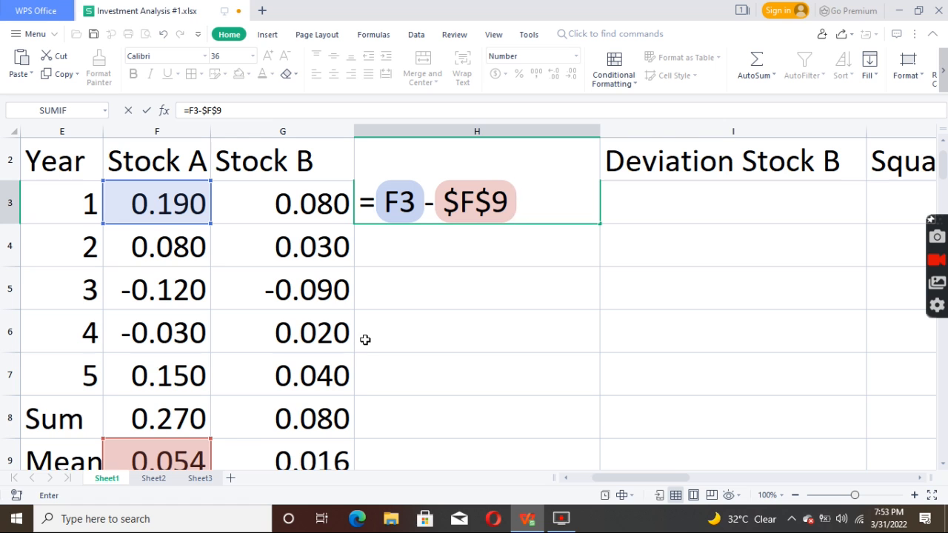
key("Return")
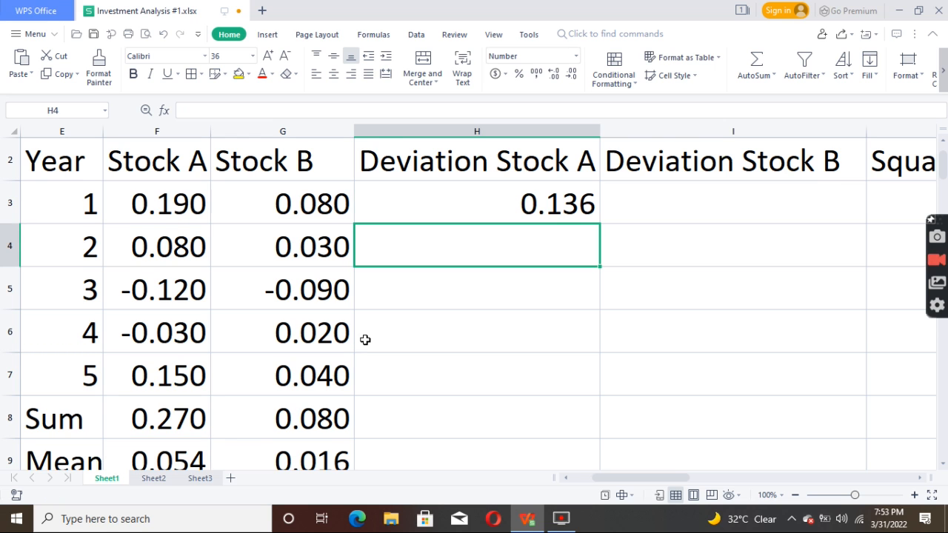
Step: Fill the Stock A deviation formula from H3 down to H7 for the remaining years
left_click(575, 208)
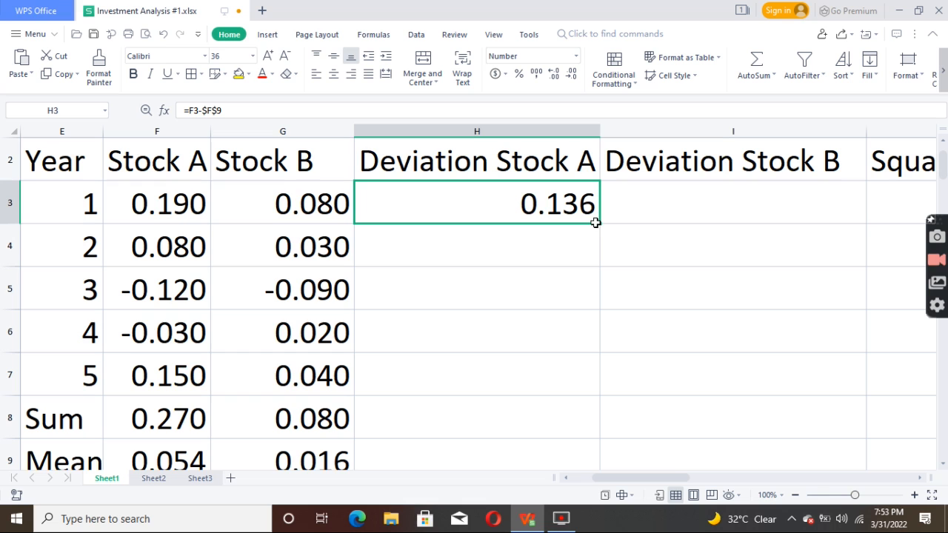
left_click_drag(601, 224, 597, 379)
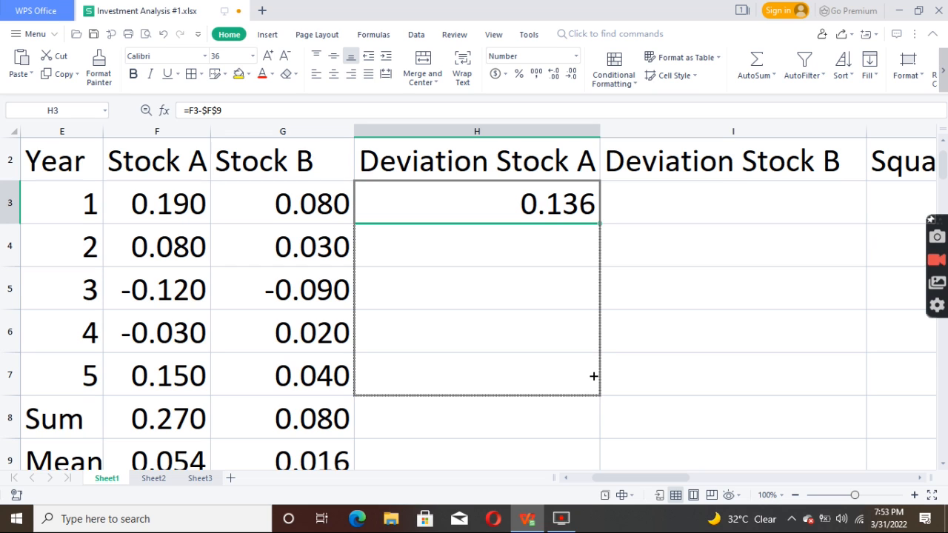
left_click_drag(594, 376, 594, 376)
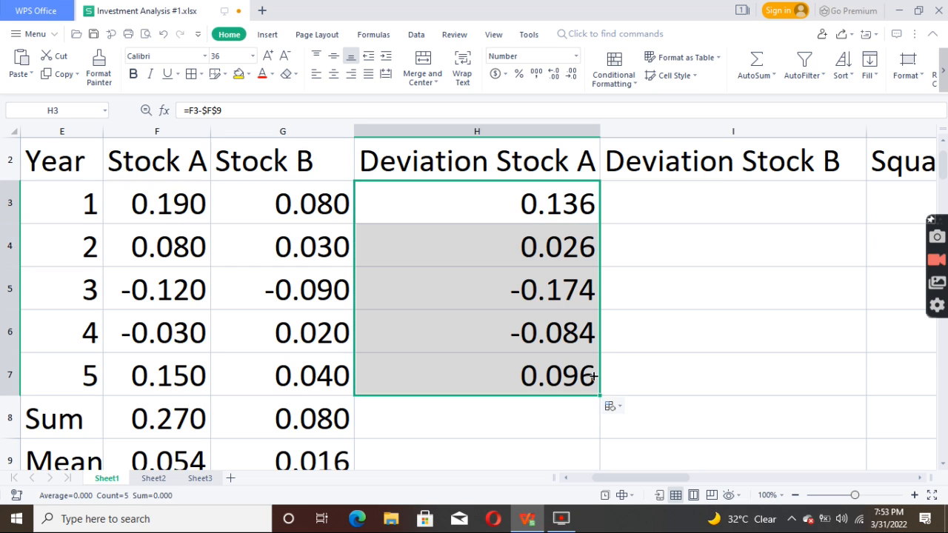
Step: Total the Stock A deviations in cell H8 with a SUM formula over H3:H7
left_click(543, 431)
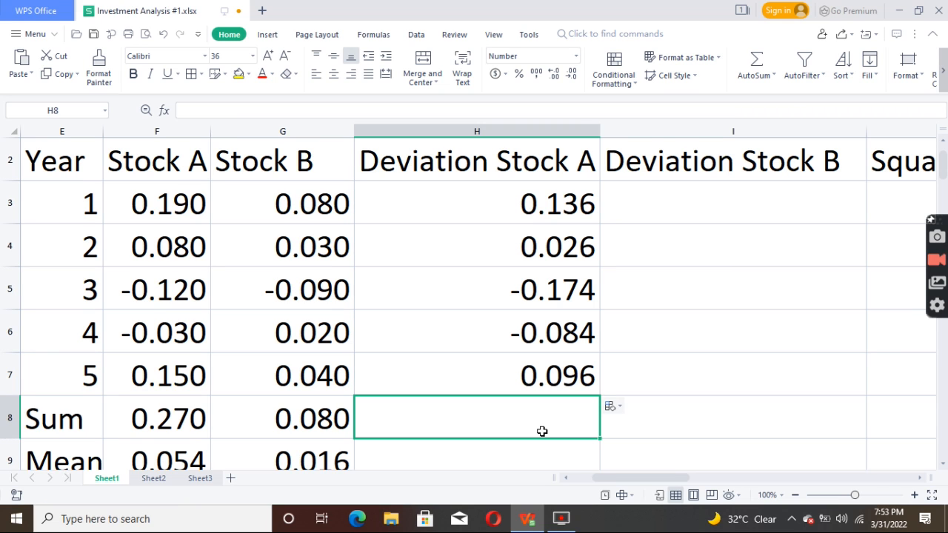
type("=")
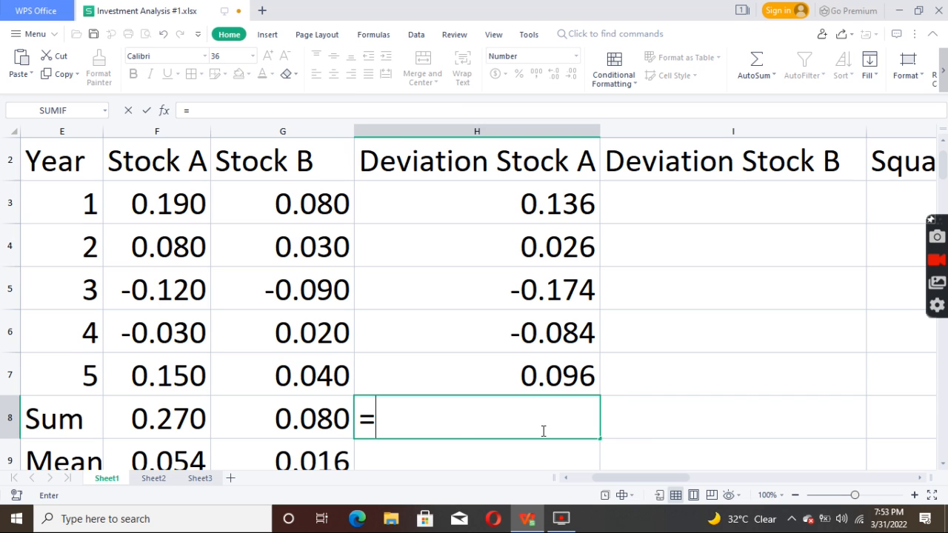
type("UM")
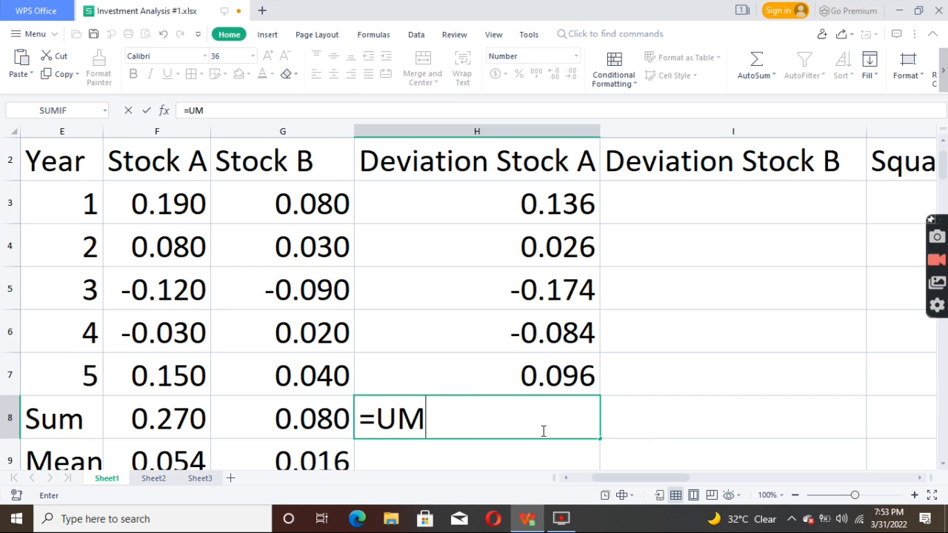
key("BackSpace")
key("BackSpace")
type("SU")
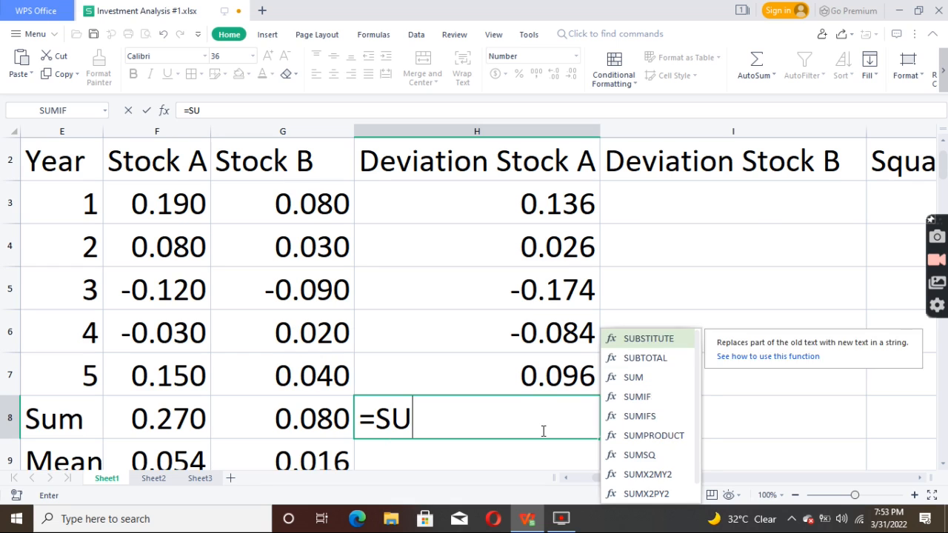
type("M(")
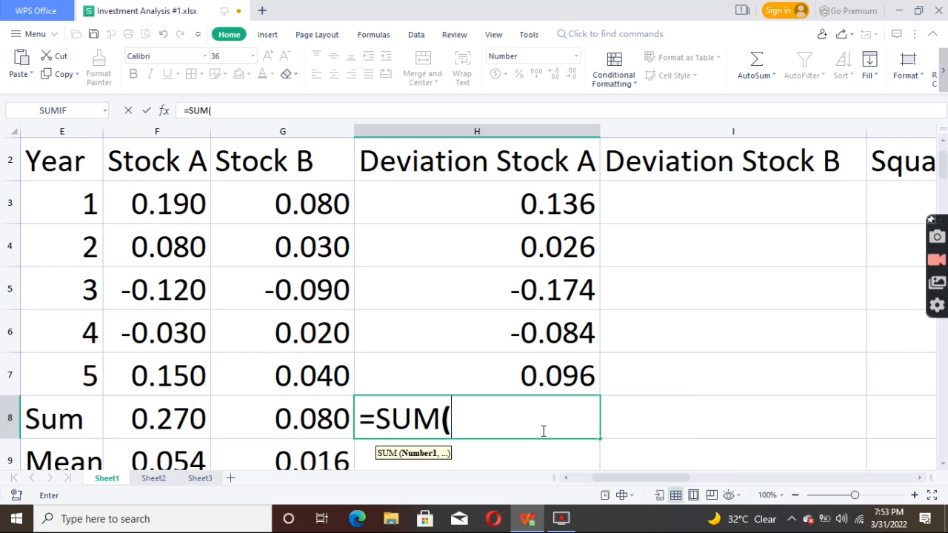
mouse_move(582, 189)
left_mouse_down()
mouse_move(568, 372)
mouse_move(561, 358)
mouse_move(563, 365)
left_mouse_up()
key("Return")
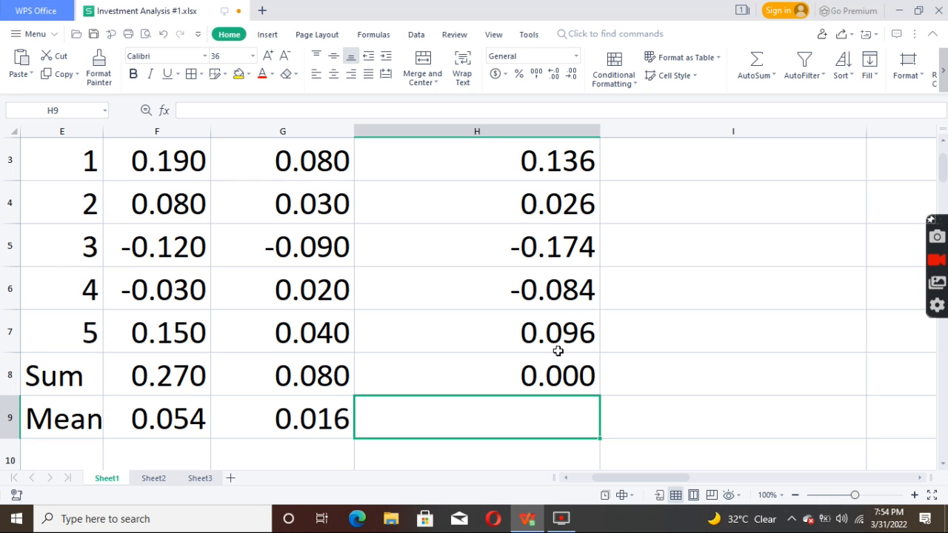
Step: Calculate the Stock B deviations by entering =G3-$G$9 in cell I3 and filling it down to I7
key("Up")
key("Up")
key("Up")
key("Up")
key("Up")
key("Up")
key("Up")
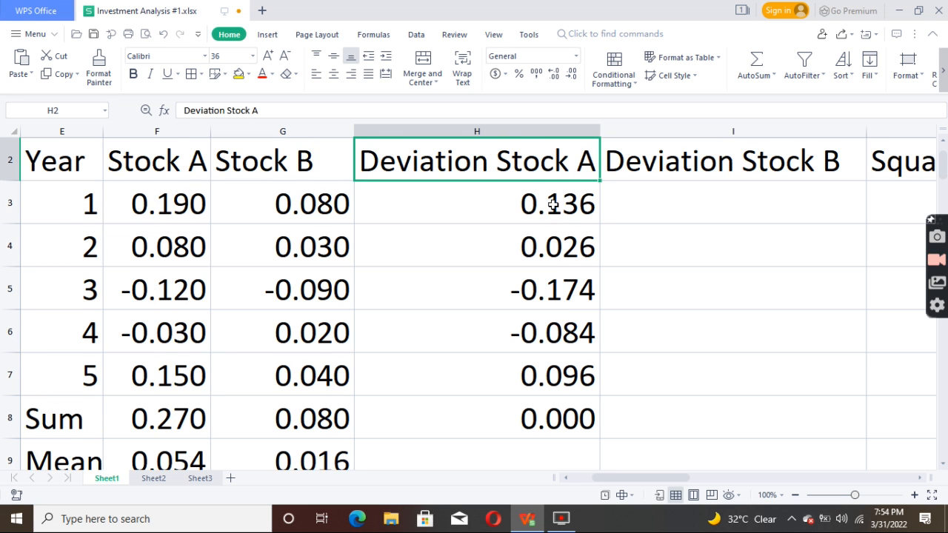
key("Down")
key("Right")
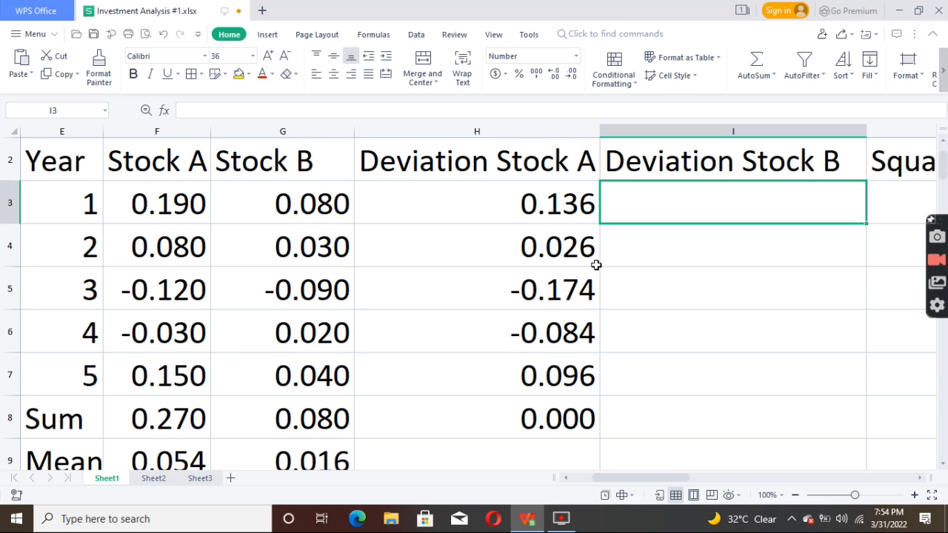
type("=")
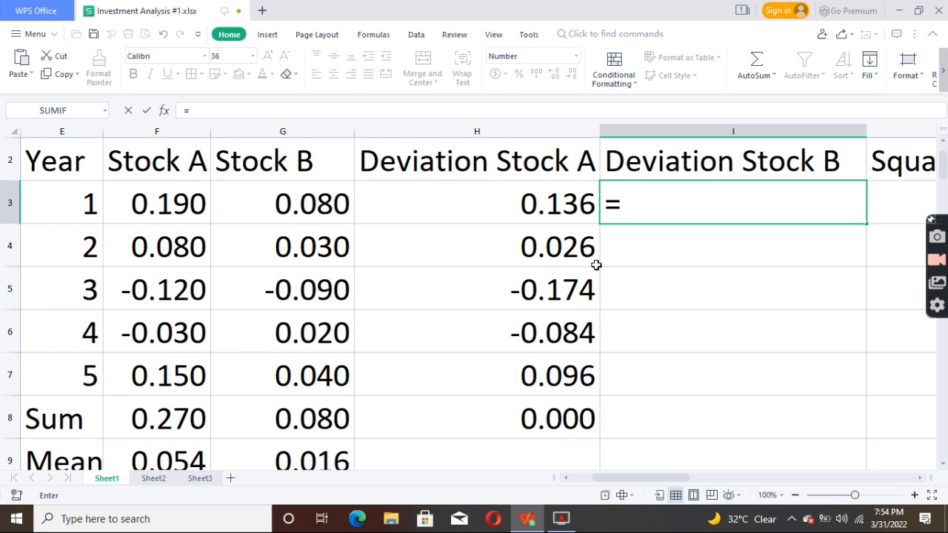
left_click(328, 208)
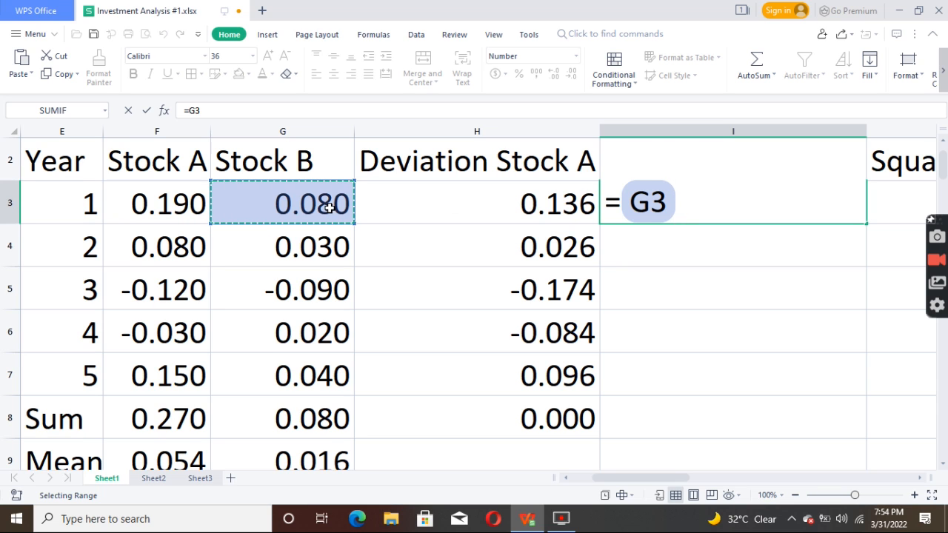
type("-")
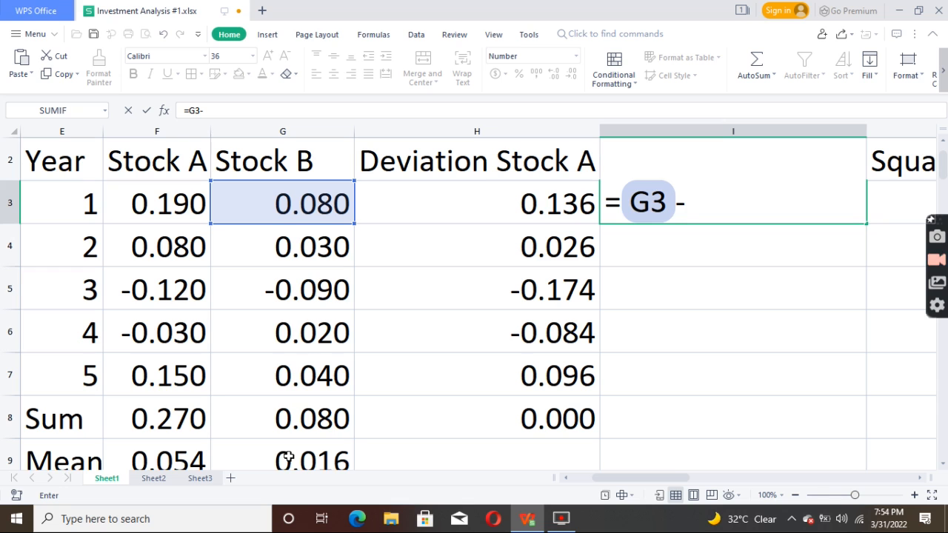
type("$")
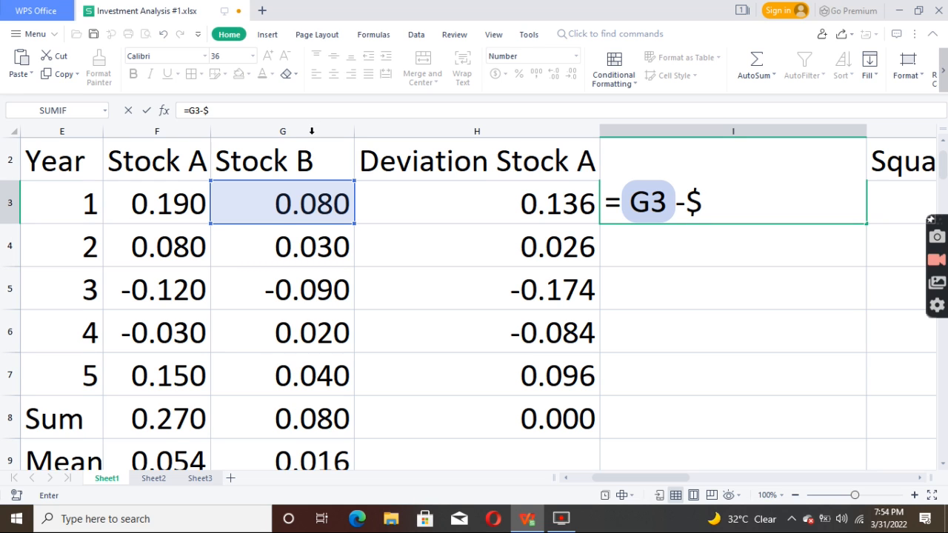
type("G$")
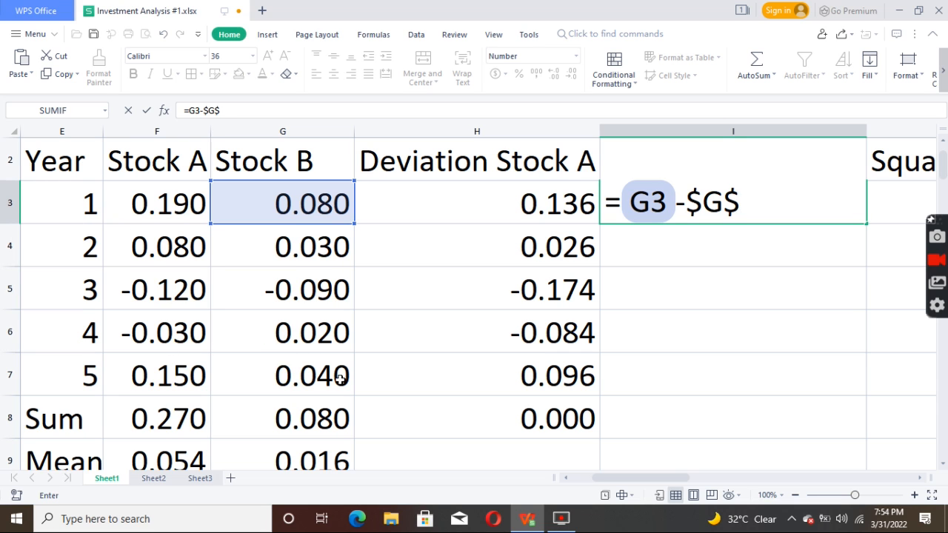
type("9")
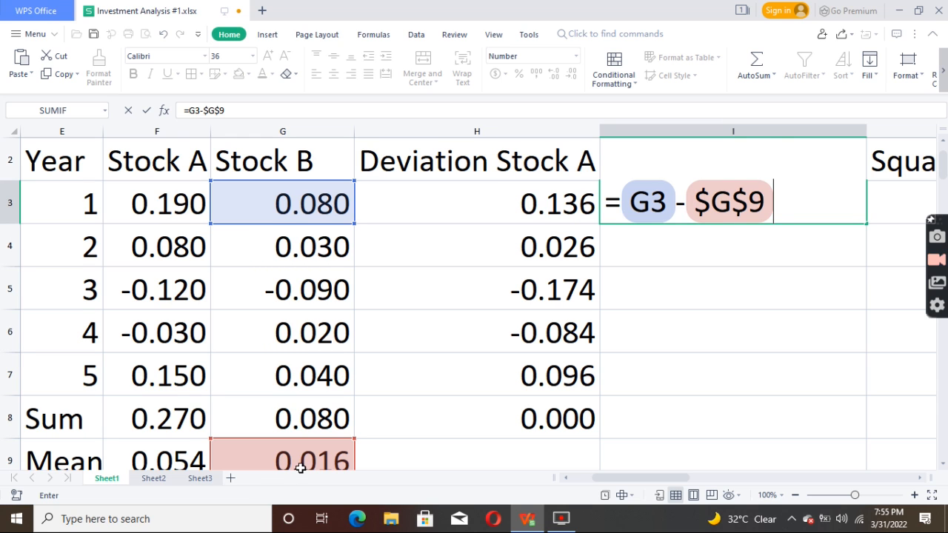
key("Return")
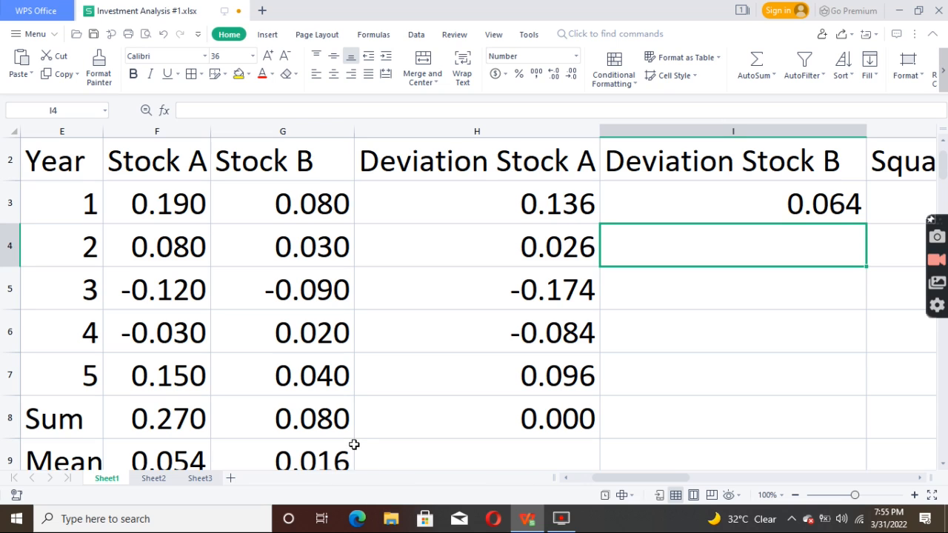
left_click(842, 206)
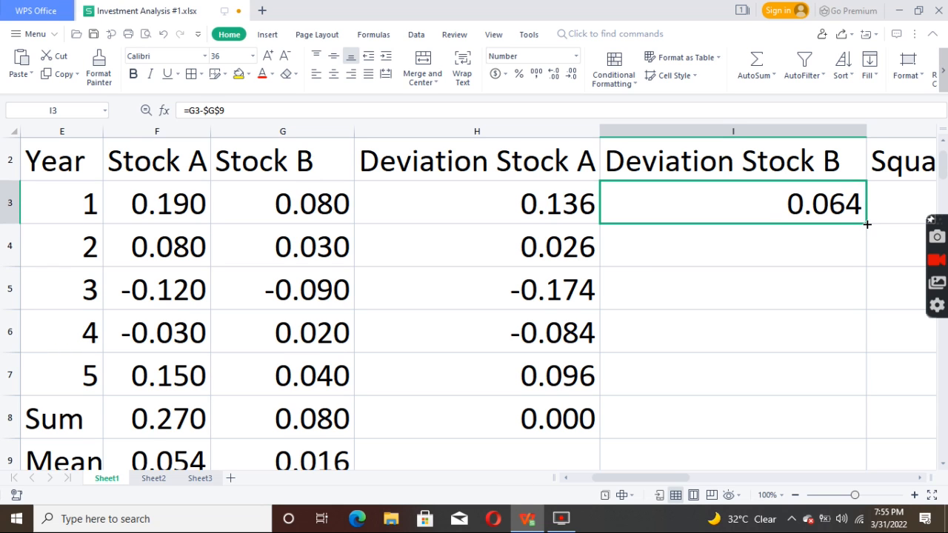
left_click_drag(867, 223, 860, 390)
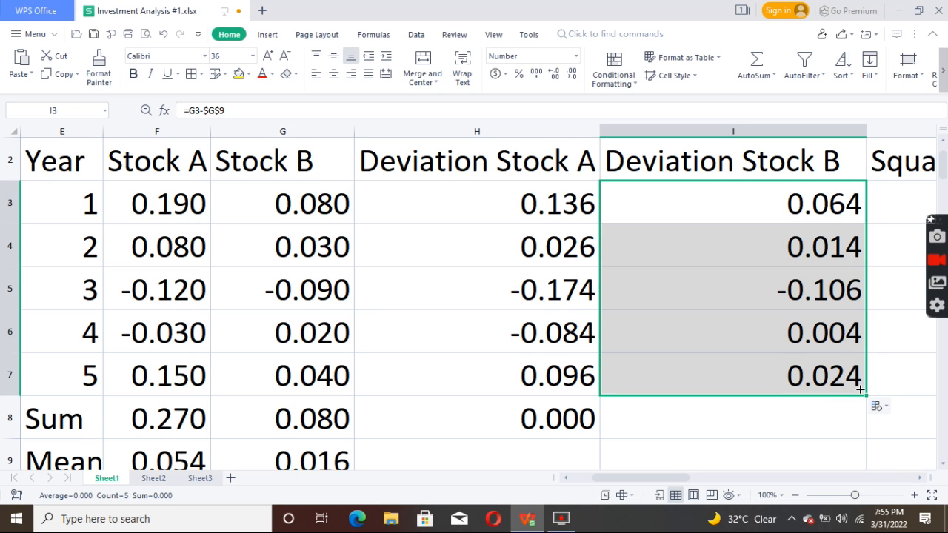
Step: Total the Stock B deviations in cell I8 with a SUM formula over I3:I7
left_click(779, 422)
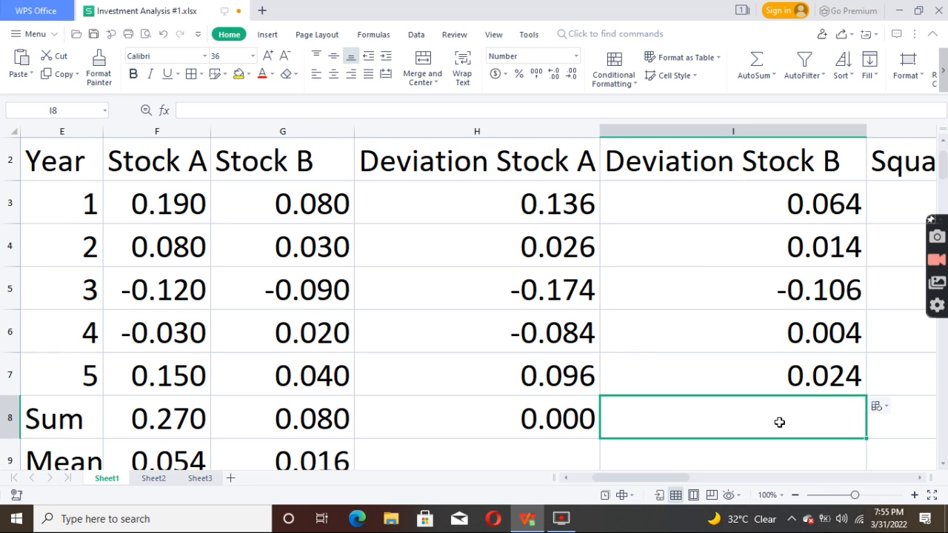
type("=SU")
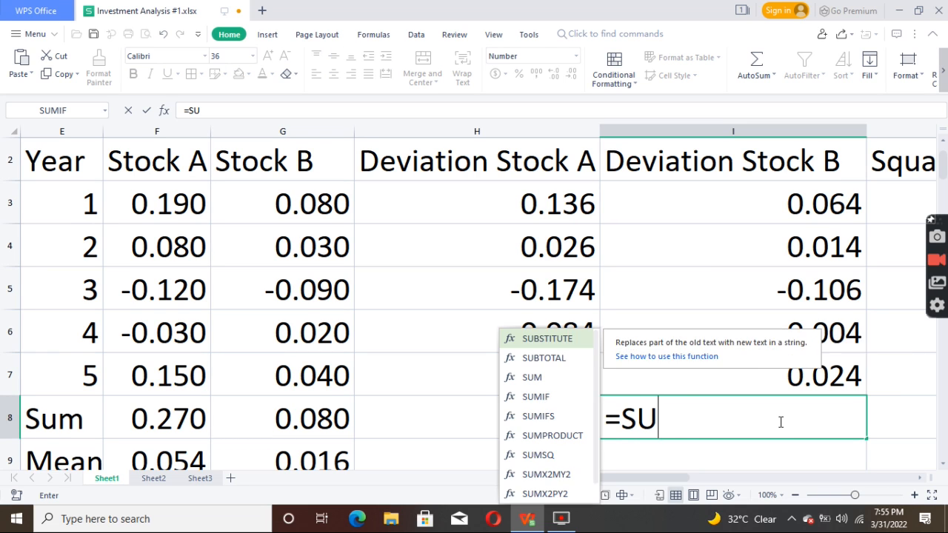
type("M(")
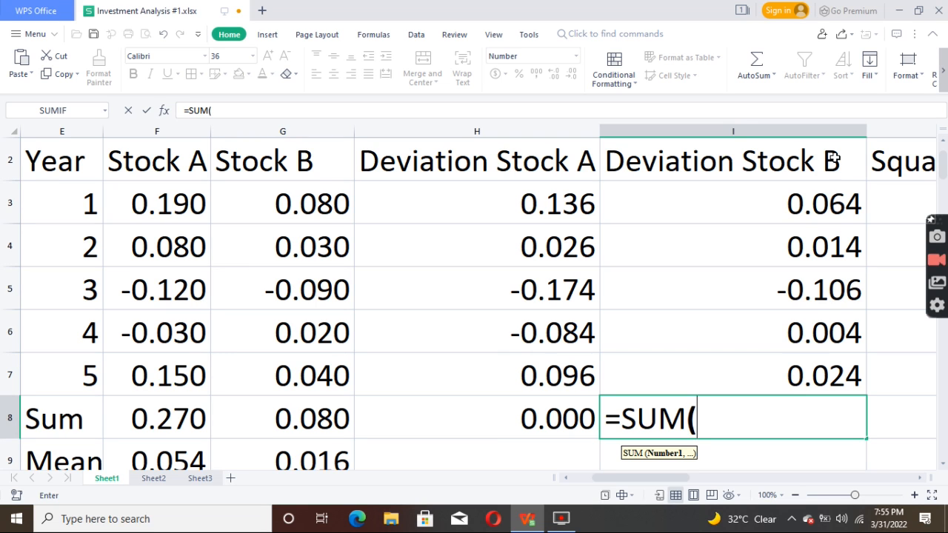
left_click_drag(822, 187, 837, 358)
key("Return")
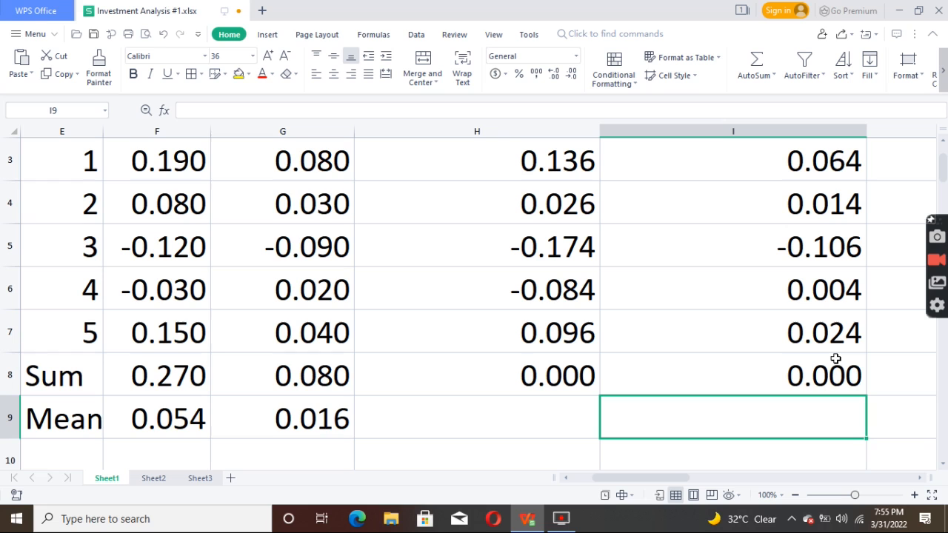
Step: Square the Stock A deviations by entering =H3^2 in cell J3 and filling it down to J7
key("Up")
key("Up")
key("Up")
key("Up")
key("Up")
key("Up")
key("Up")
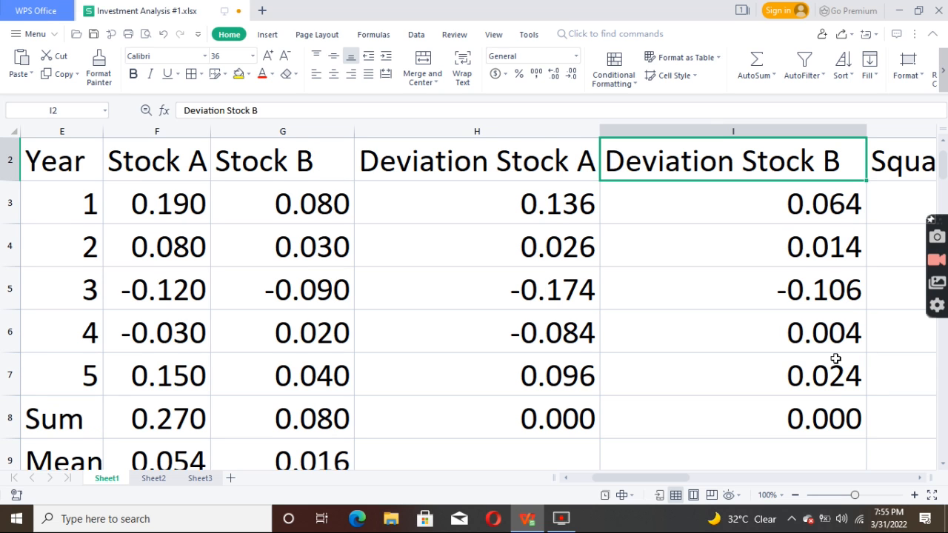
key("Down")
key("Right")
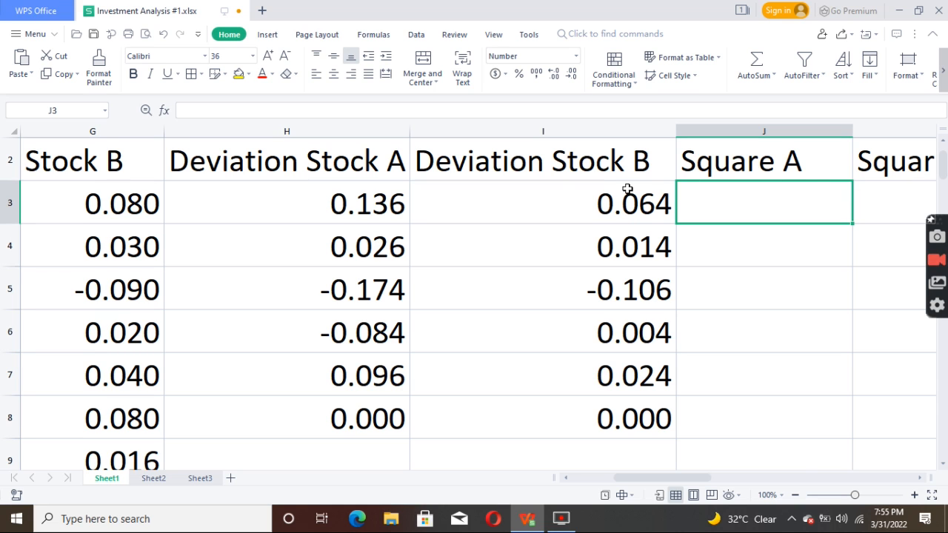
type("=")
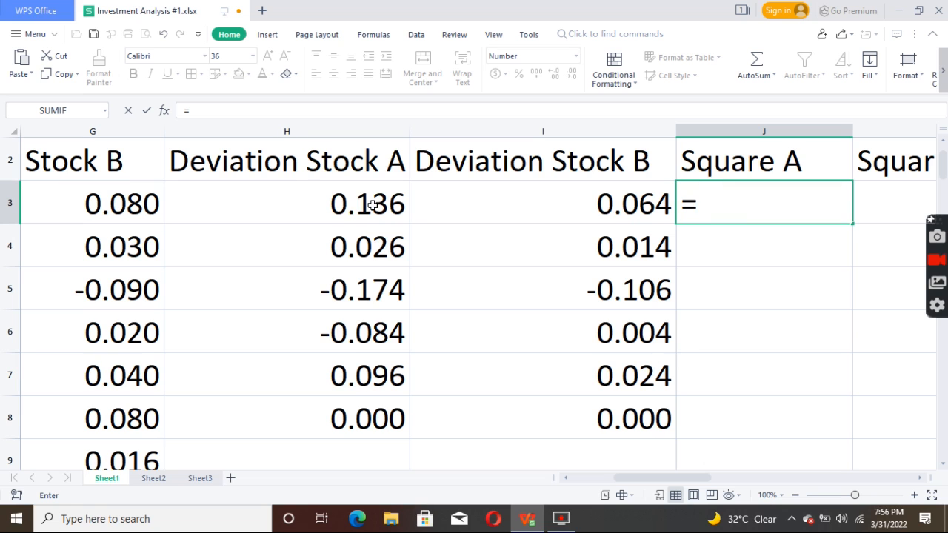
left_click(372, 205)
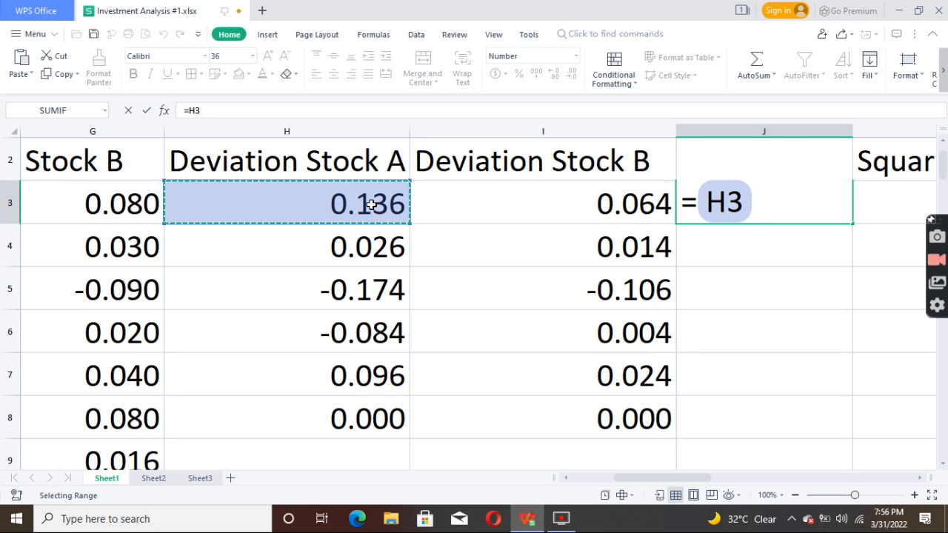
type("^2")
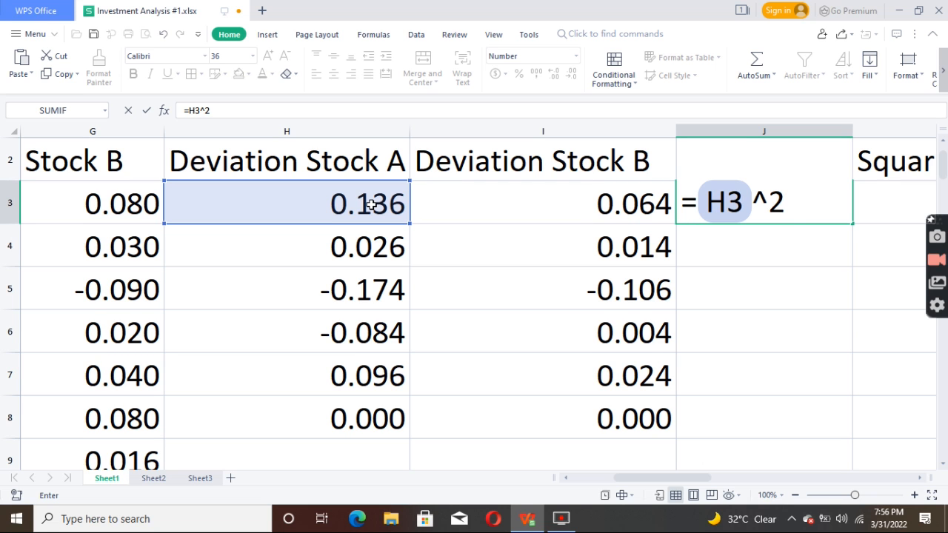
key("Return")
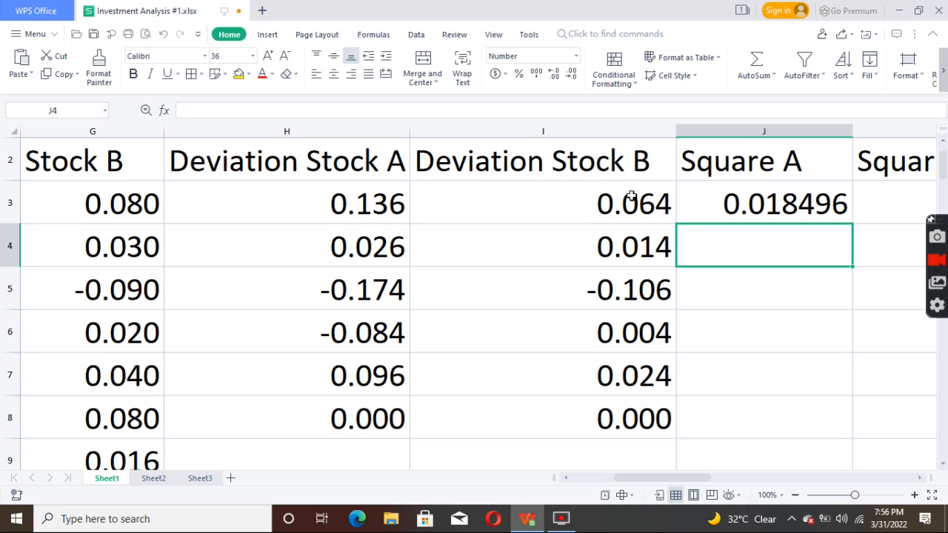
left_click(822, 209)
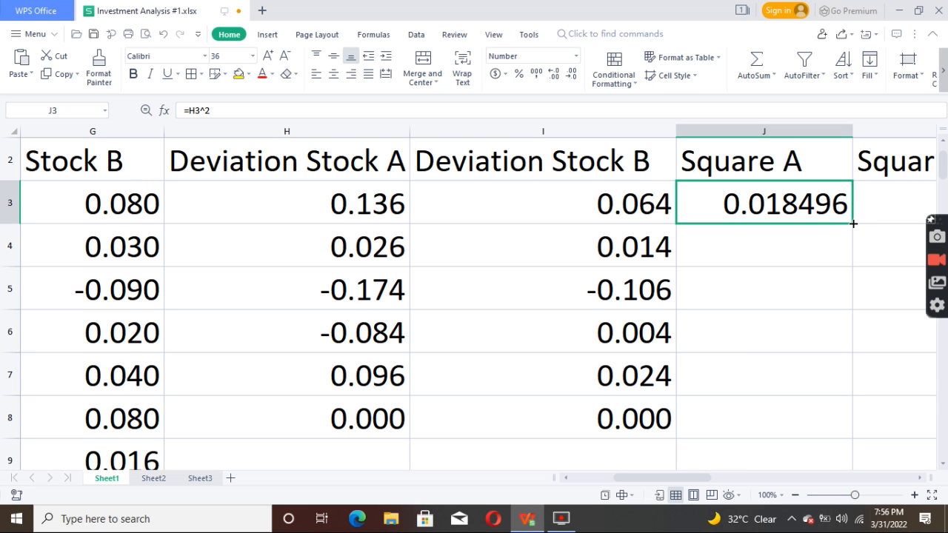
left_click_drag(853, 221, 837, 377)
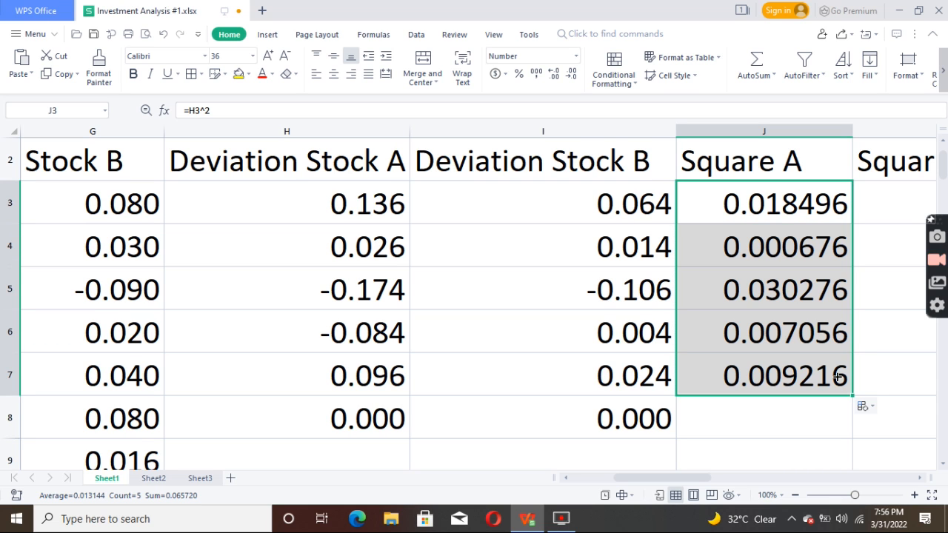
Step: Total the squared Stock A deviations in cell J8 with a SUM formula over J3:J7
left_click(776, 420)
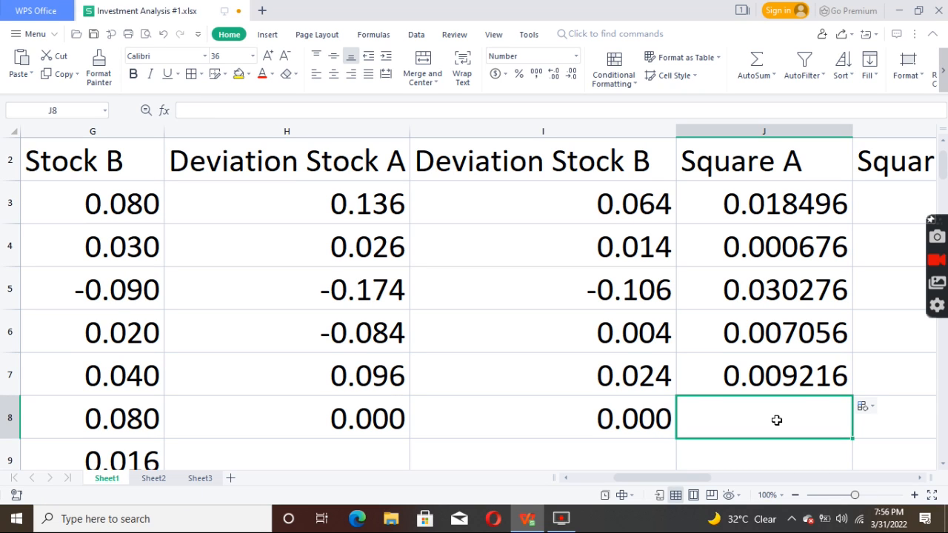
type("=SUM(")
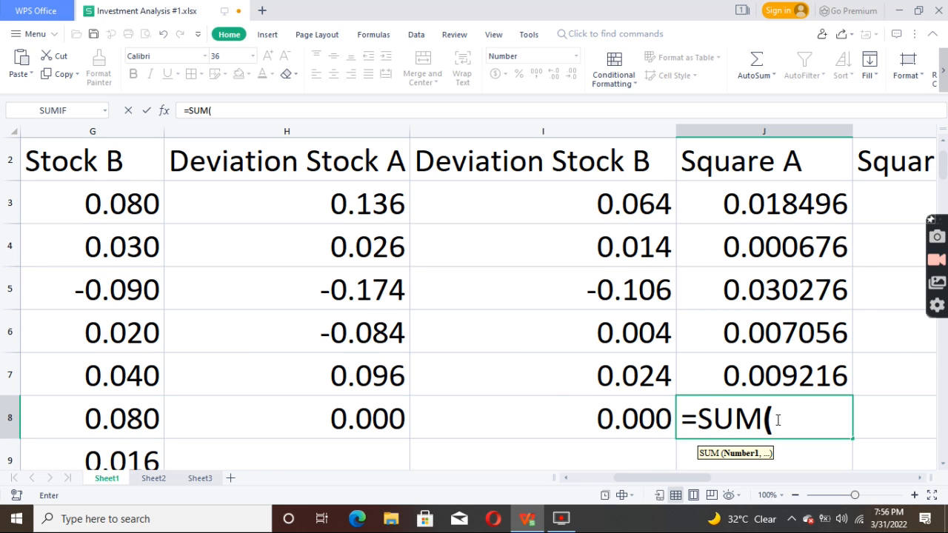
mouse_move(799, 187)
left_mouse_down()
mouse_move(787, 290)
mouse_move(794, 359)
left_mouse_up()
key("Return")
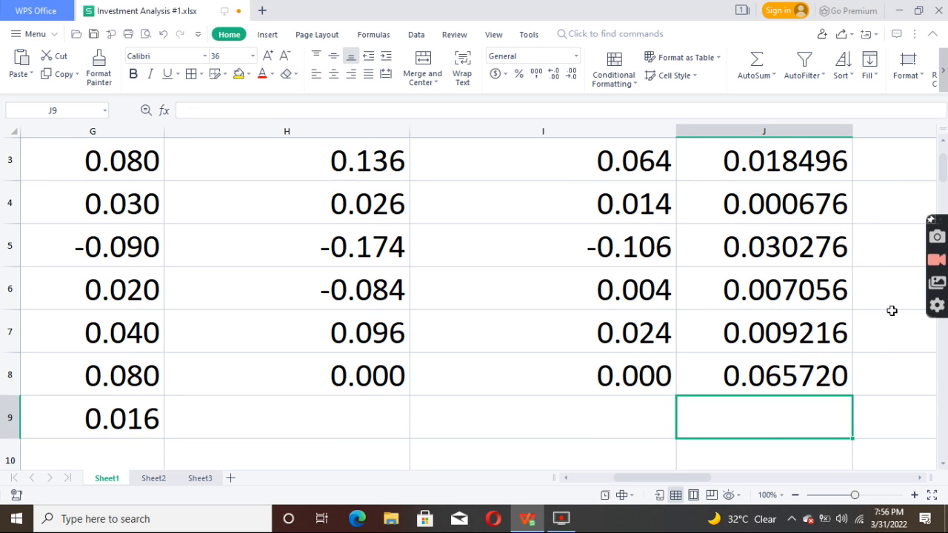
Step: Square the Stock B deviations by entering =I3^2 in cell K3 and filling it down to K7
key("Up")
key("Up")
key("Up")
key("Up")
key("Up")
key("Up")
key("Up")
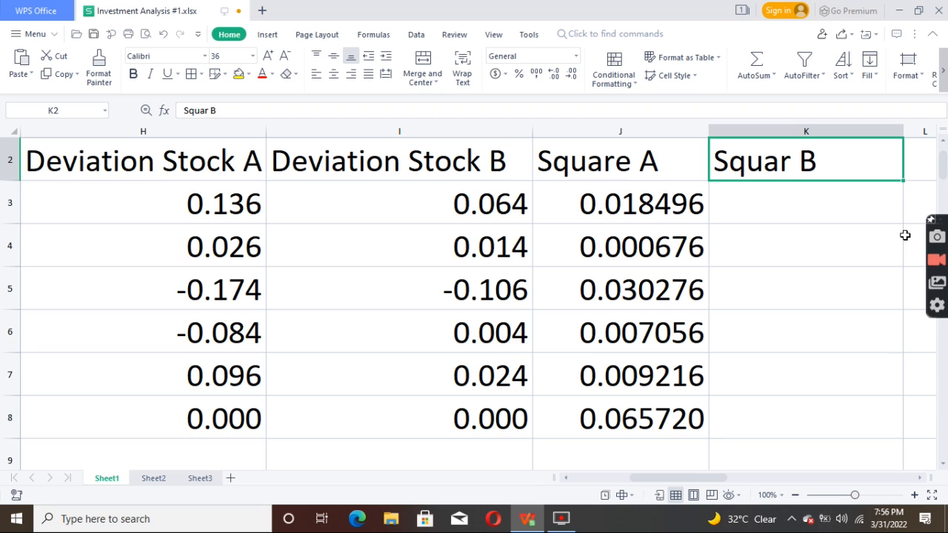
key("Return")
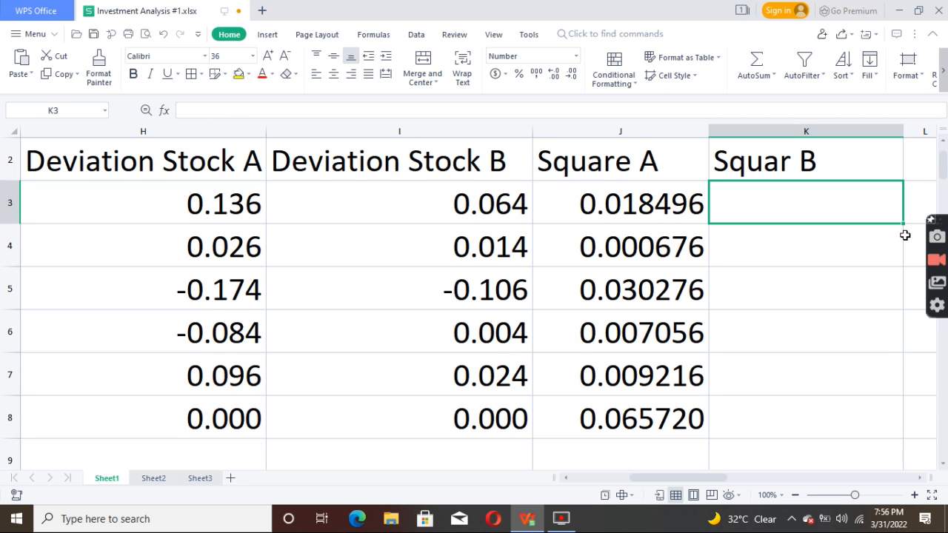
type("=")
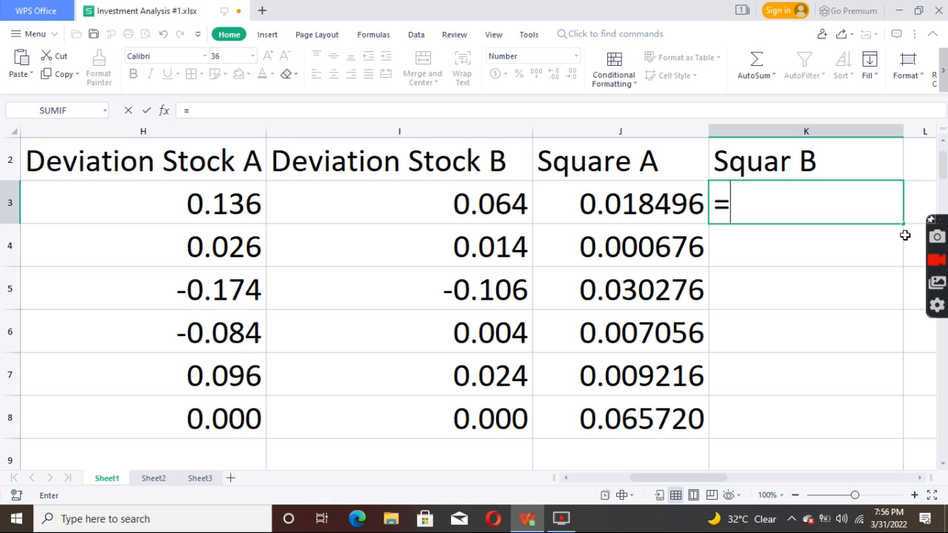
left_click(482, 206)
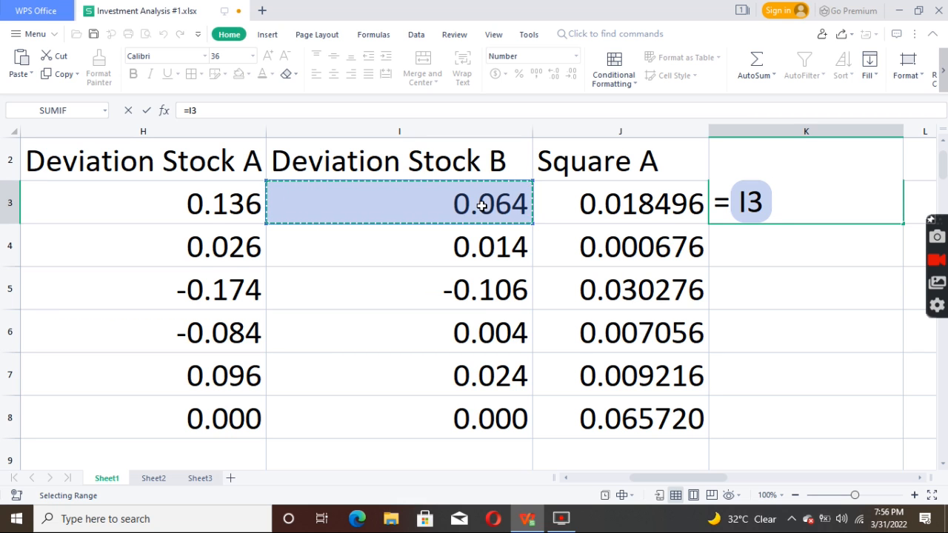
type("^")
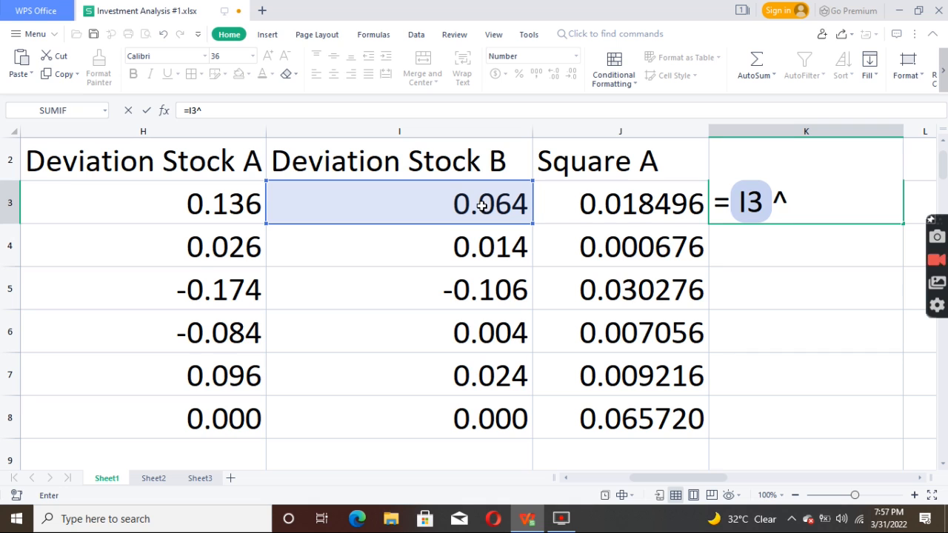
type("2")
key("Return")
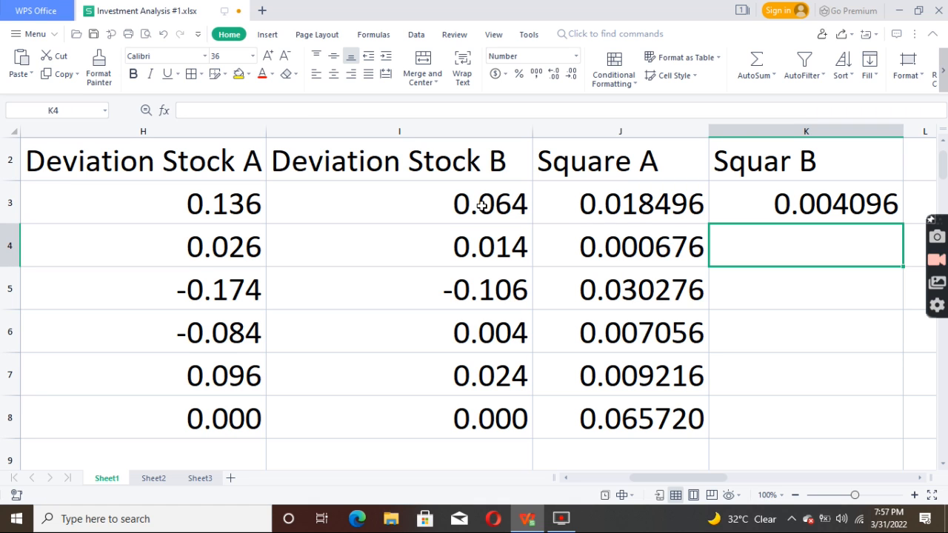
left_click(855, 203)
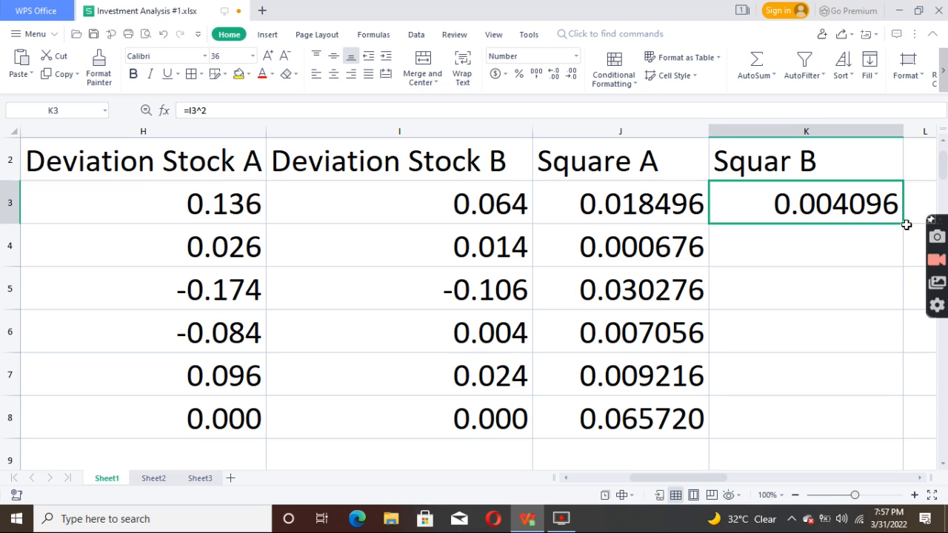
left_click_drag(903, 223, 909, 409)
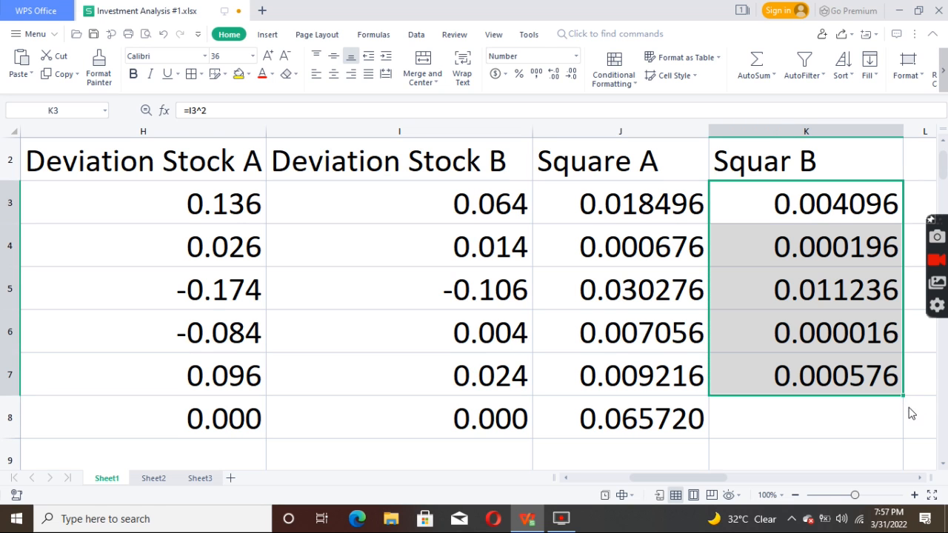
Step: Total the squared Stock B deviations in cell K8 with a SUM formula over K3:K7
left_click(816, 428)
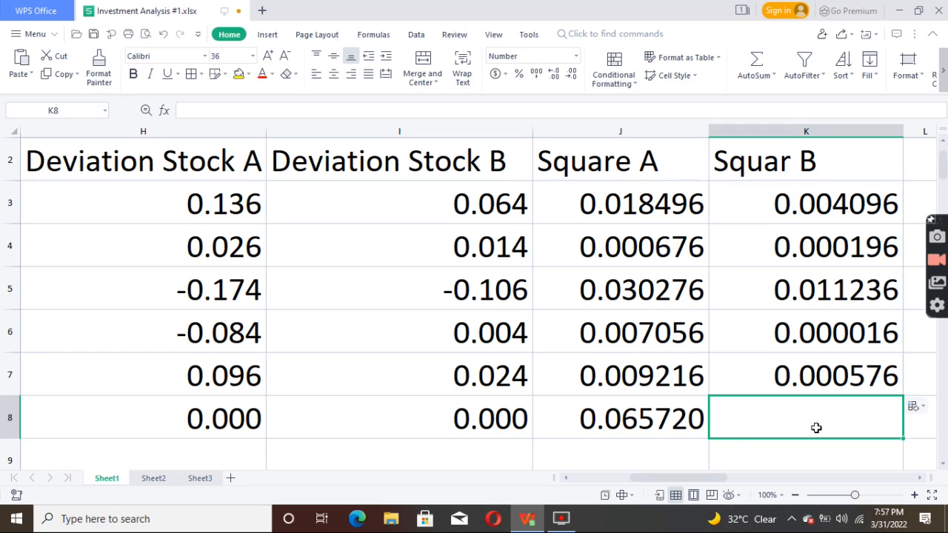
type("=")
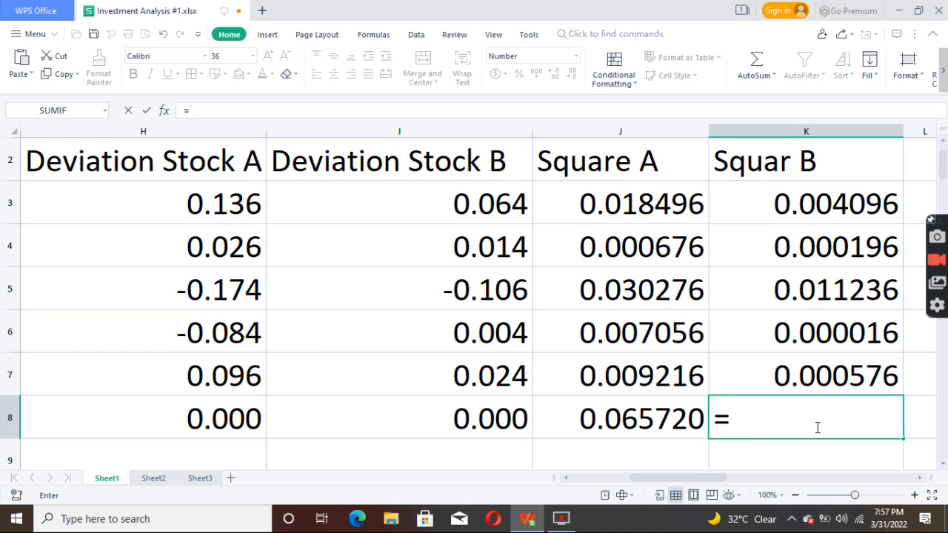
type("SUM")
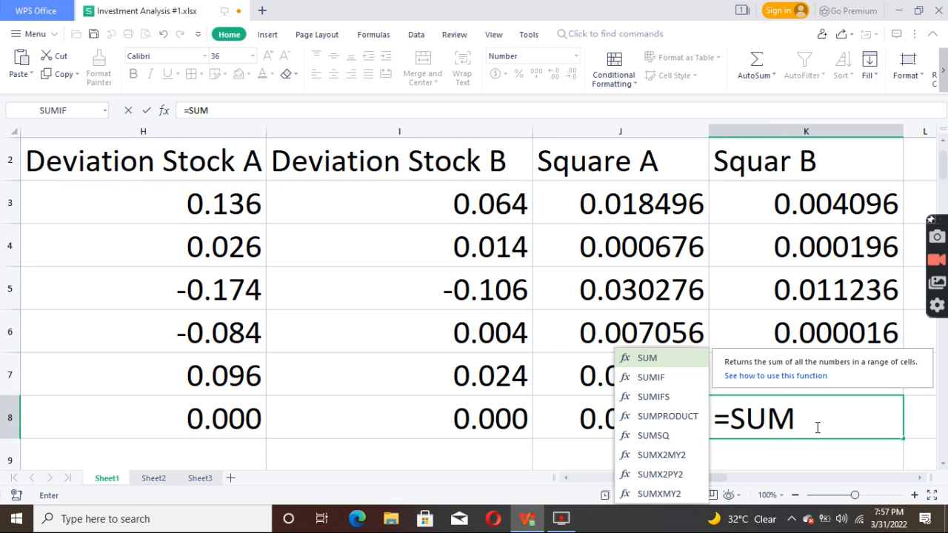
type("(")
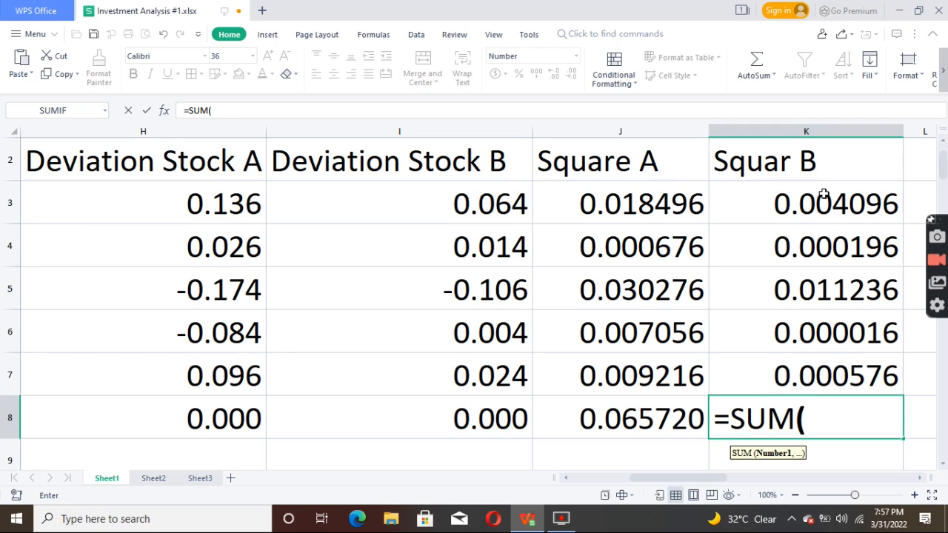
left_click_drag(823, 197, 827, 362)
key("Return")
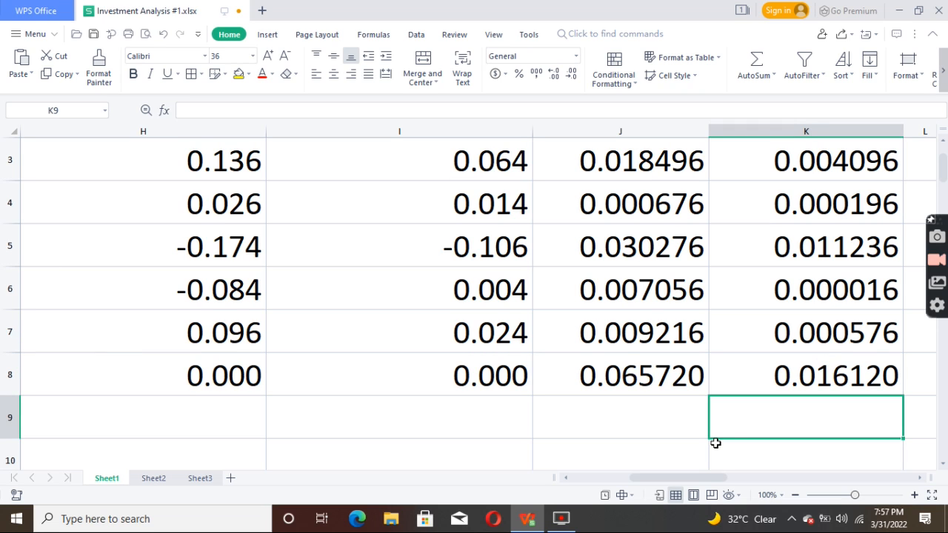
Step: Calculate the Stock A variance by entering =J8/5 in cell J12
key("Left")
key("Down")
key("Down")
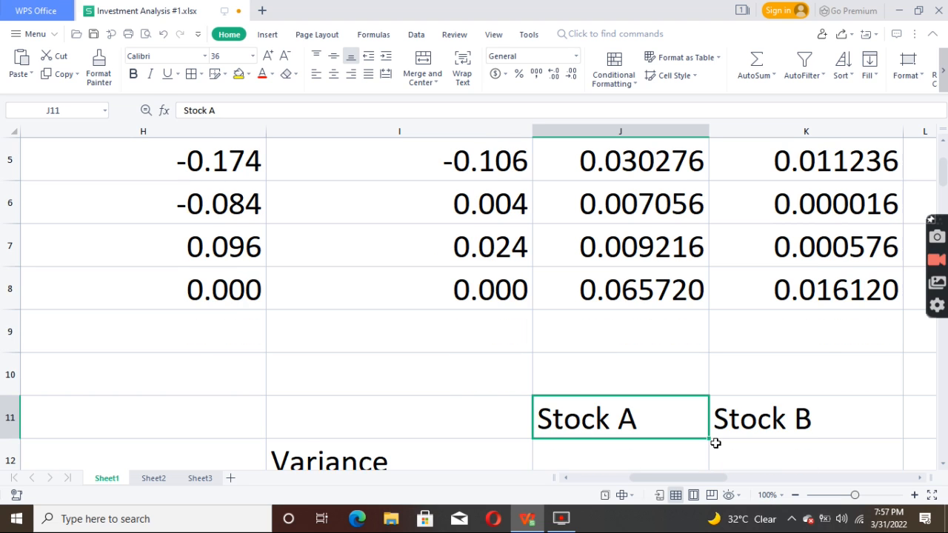
key("Down")
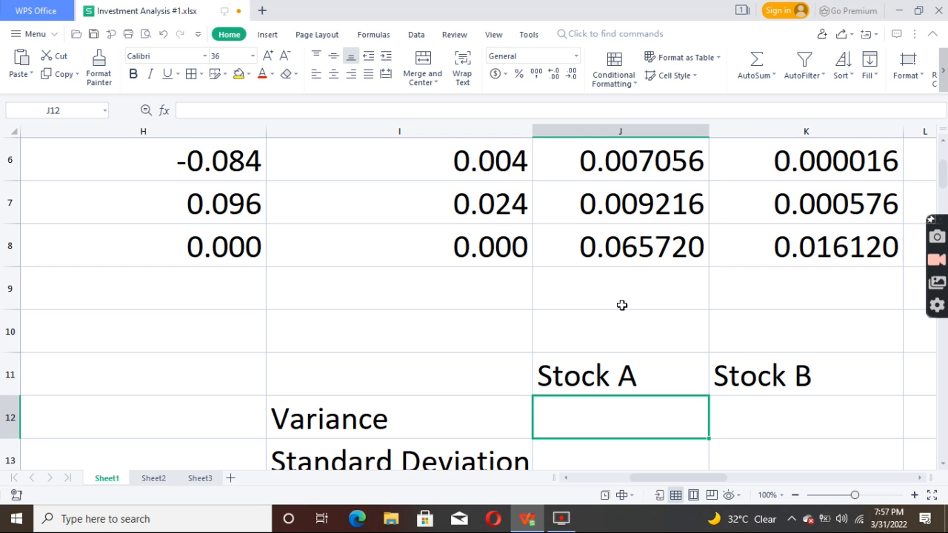
type("=")
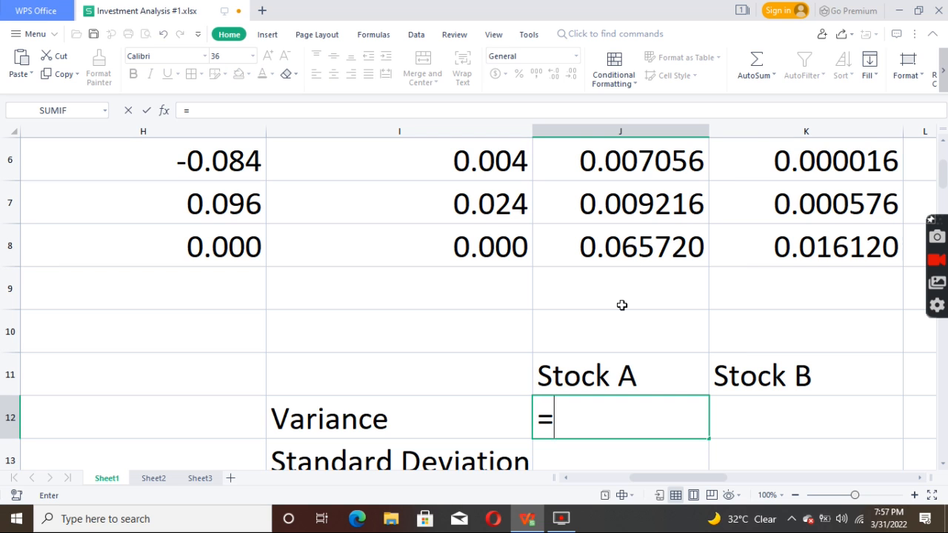
left_click(627, 255)
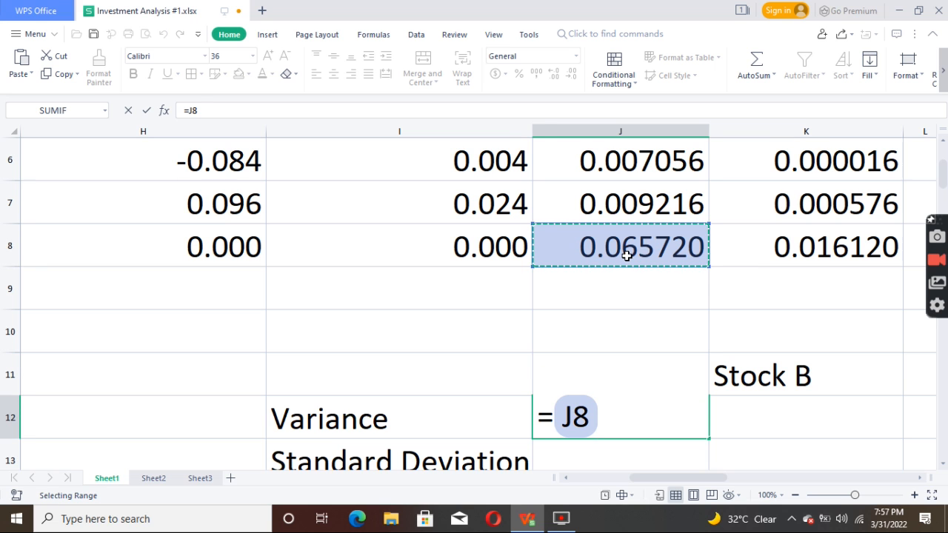
type("/")
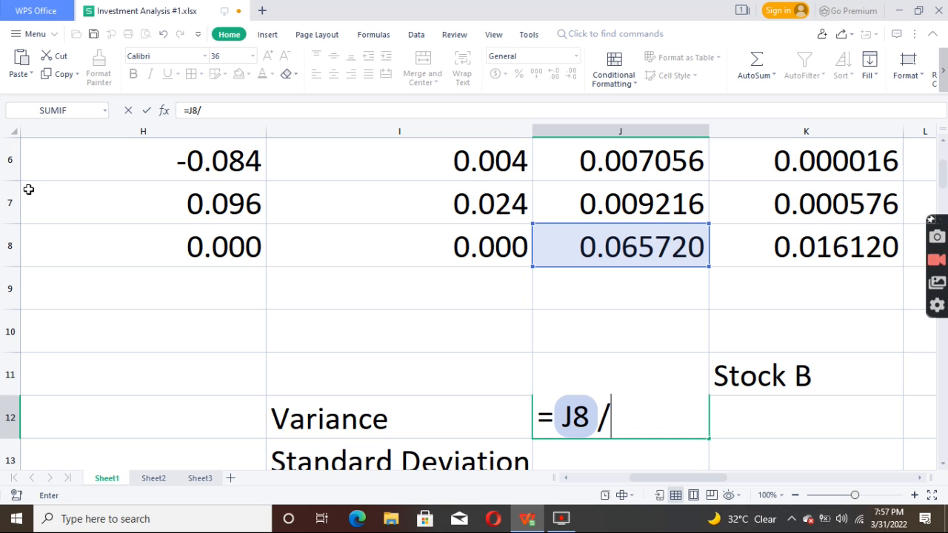
type("5")
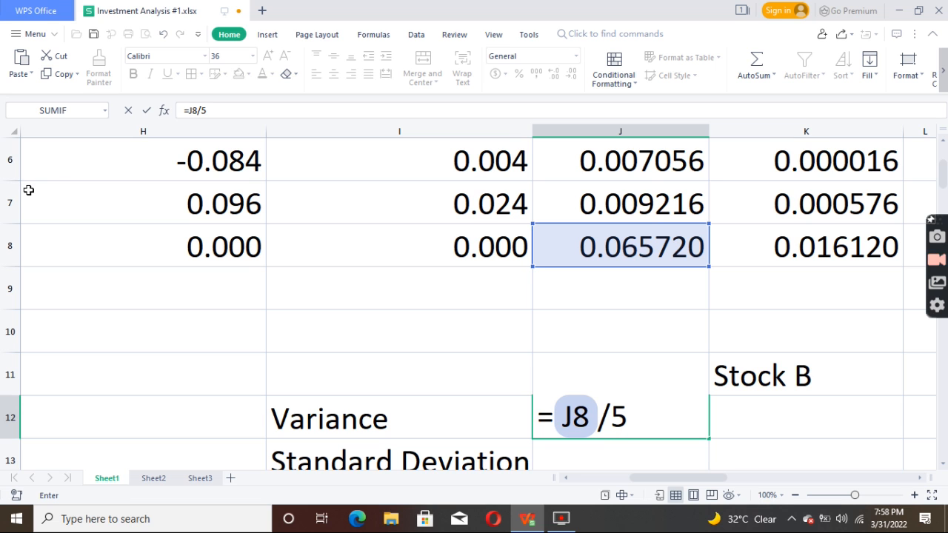
key("Return")
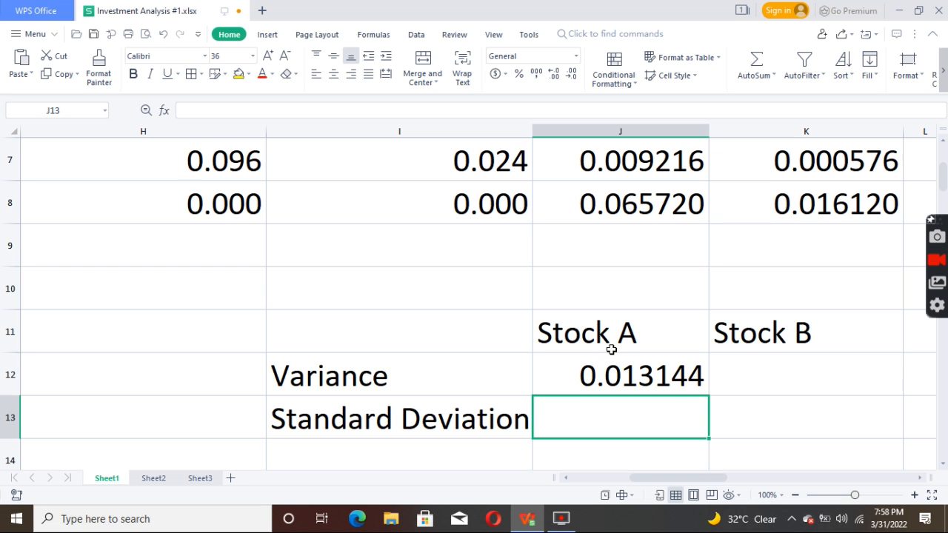
Step: Calculate the Stock B variance by entering =K8/5 in cell K12
left_click(757, 363)
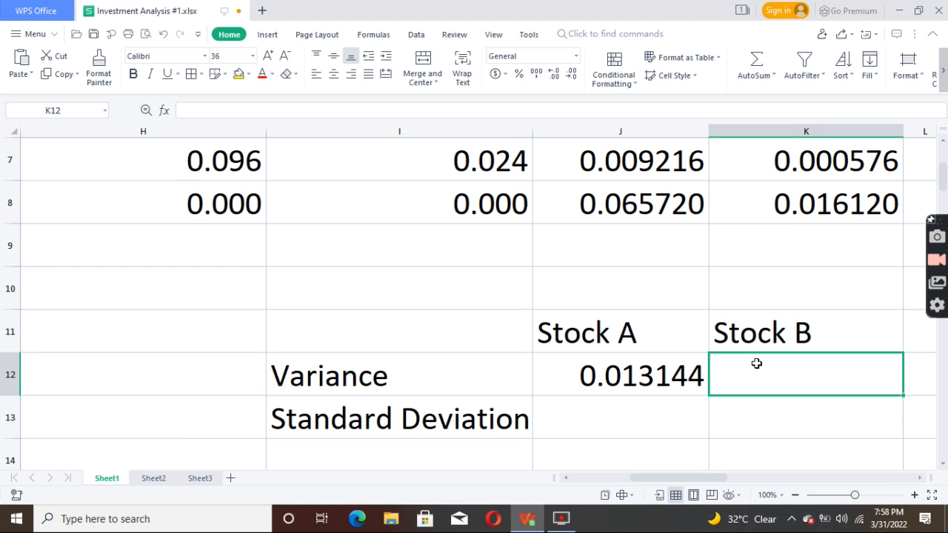
type("=")
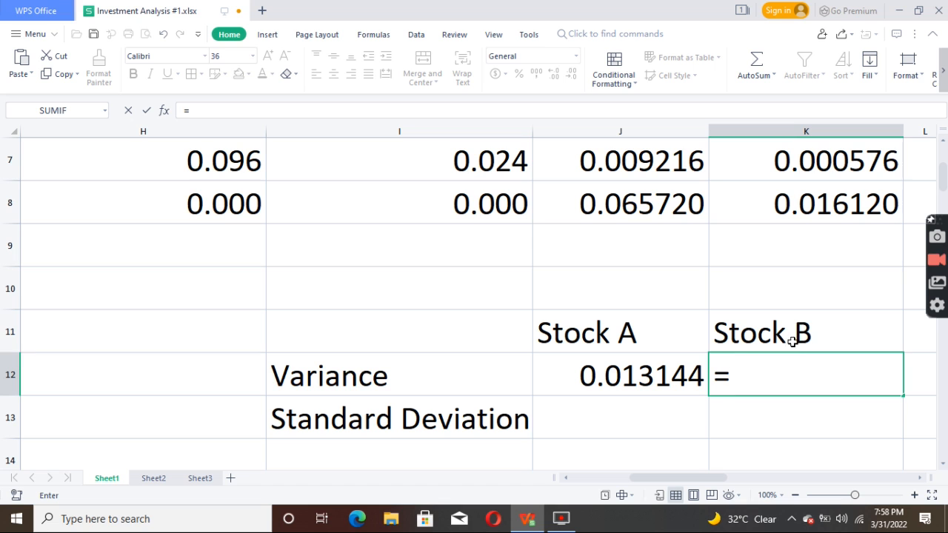
left_click(850, 208)
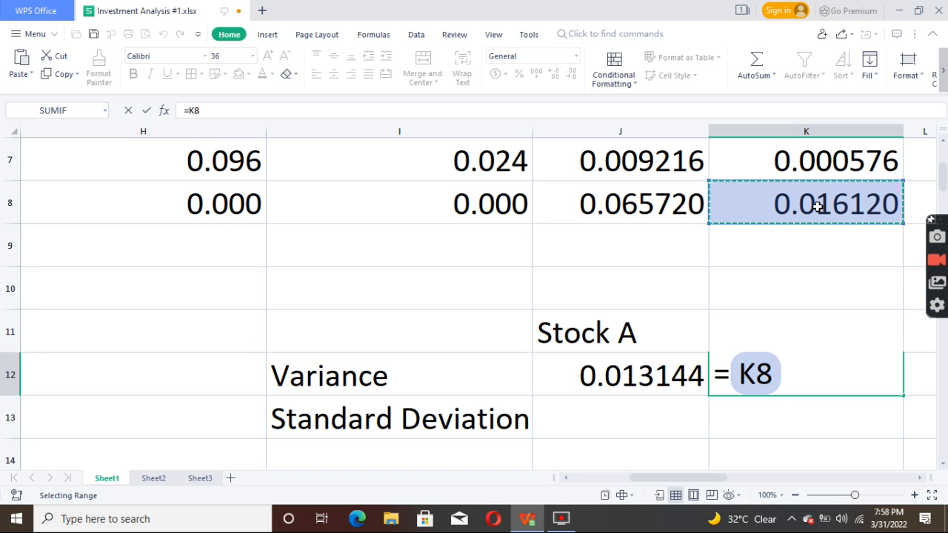
type("/")
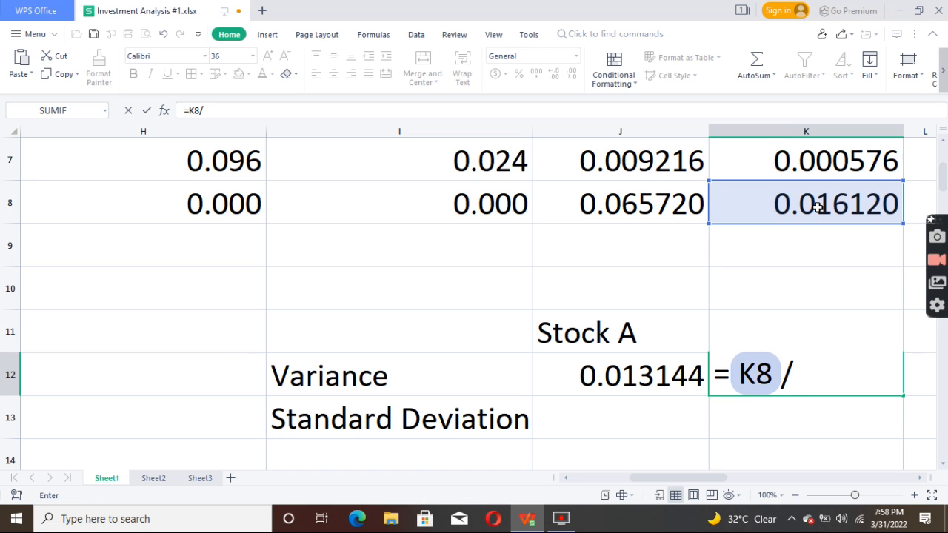
type("5")
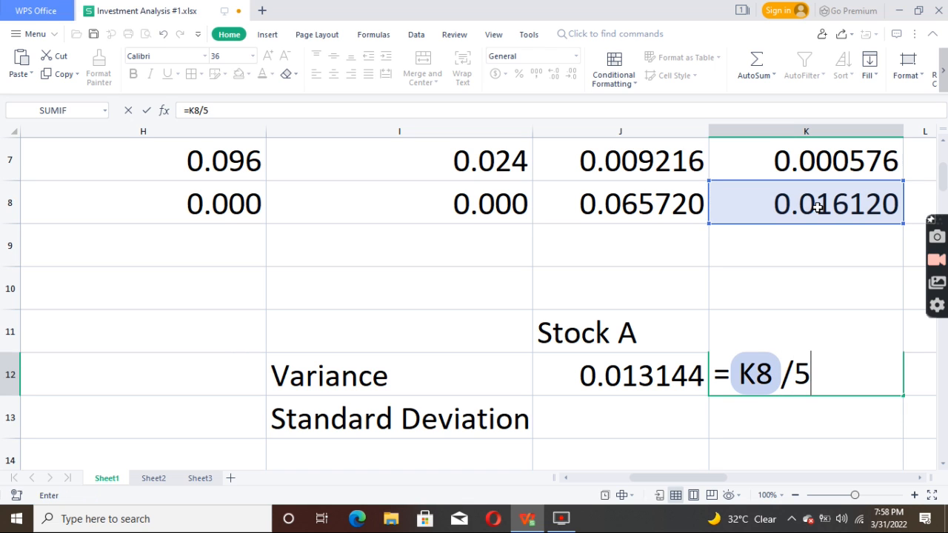
key("Return")
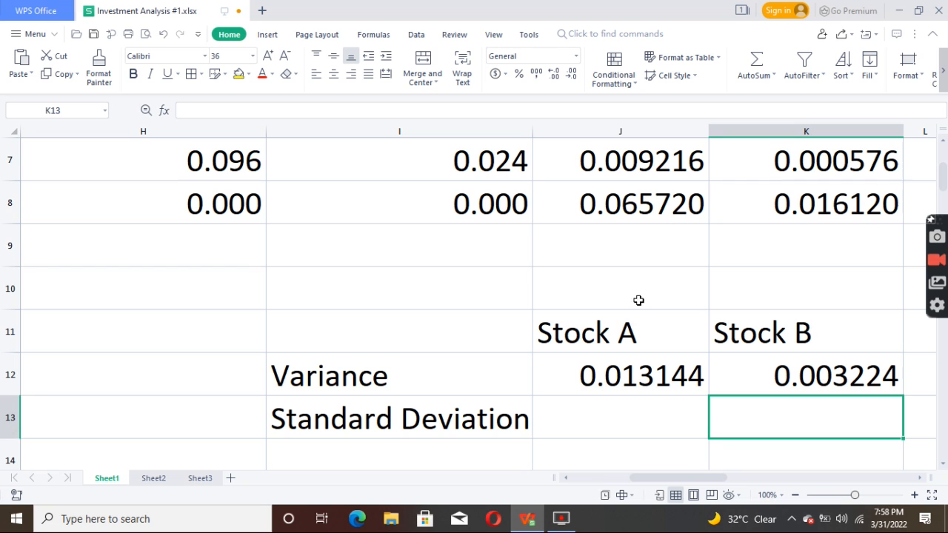
Step: Calculate the Stock A standard deviation by entering =SQRT(J12) in cell J13
left_click(614, 416)
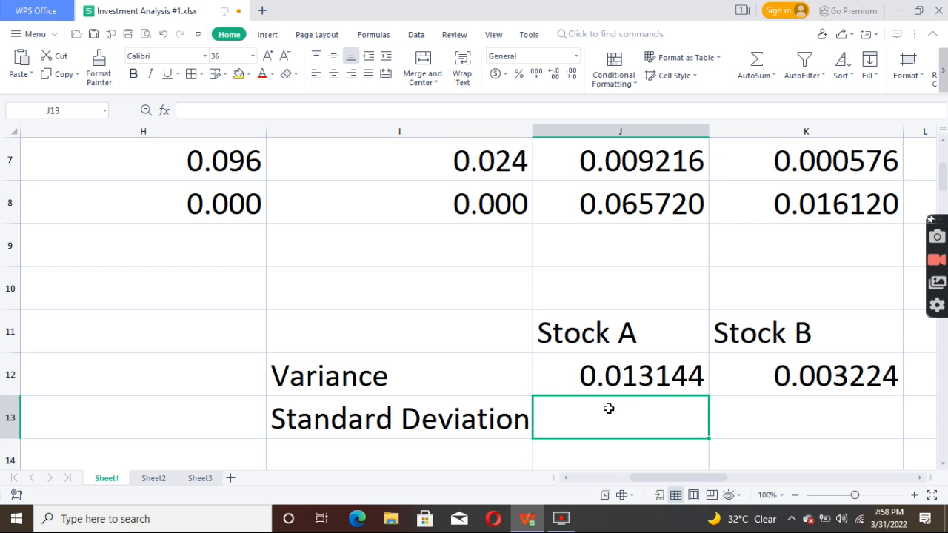
type("=SQRT(")
left_click(654, 380)
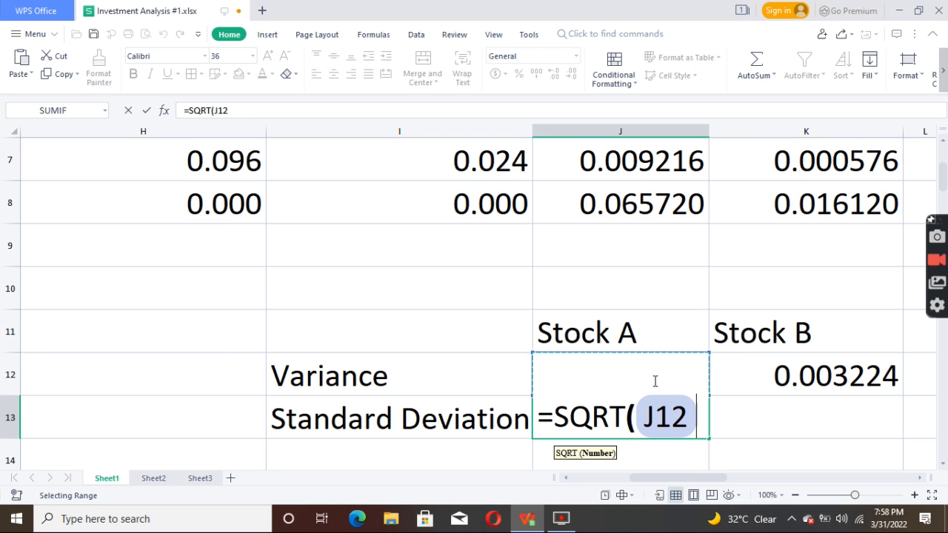
key("Return")
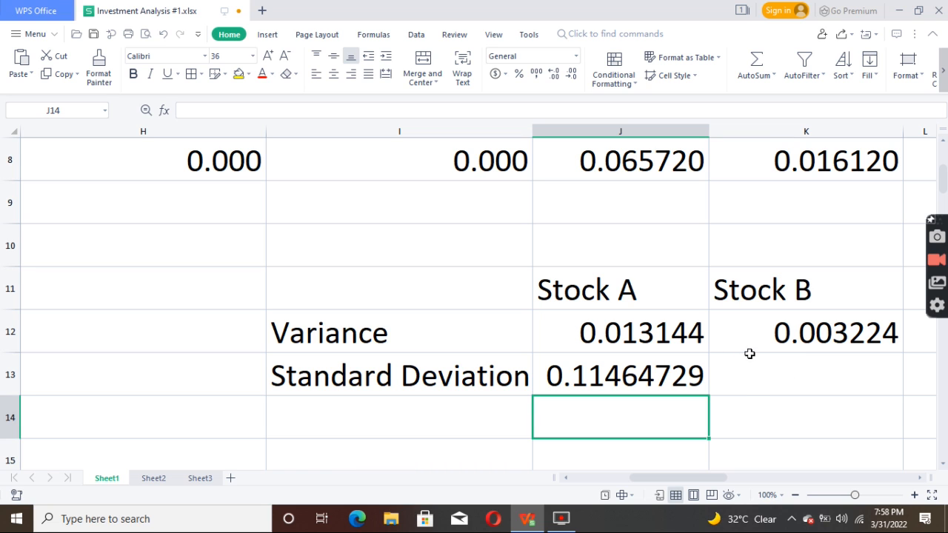
Step: Calculate the Stock B standard deviation in cell K13 with a SQRT formula on the variance in K12
left_click(769, 377)
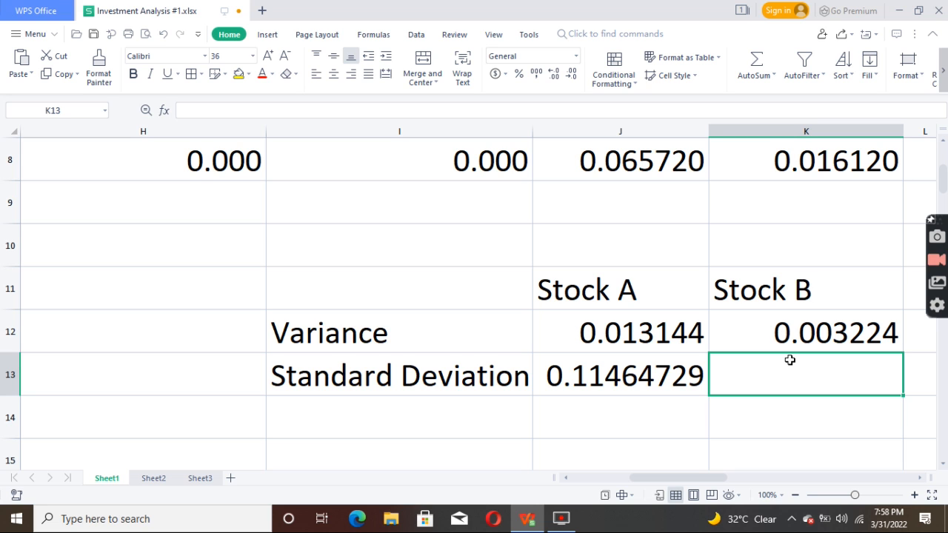
type("=")
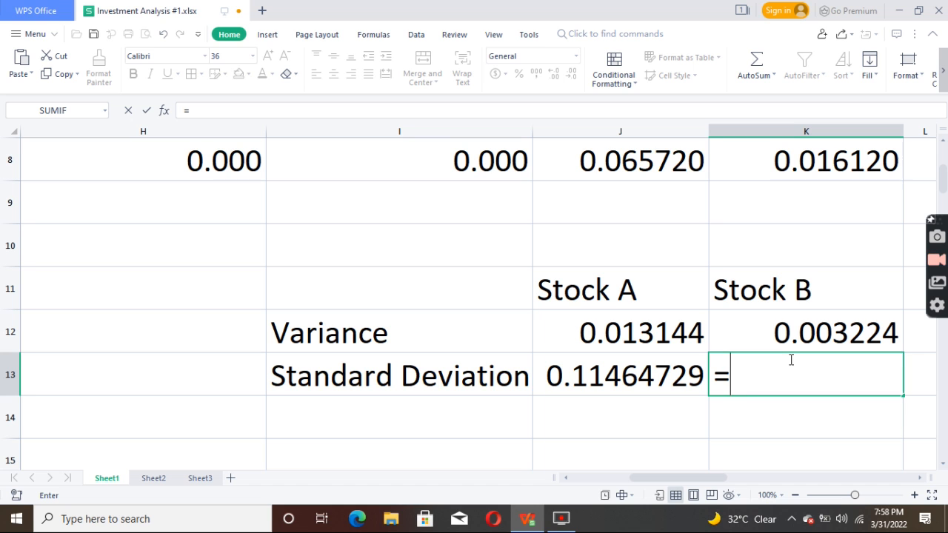
type("SQRT")
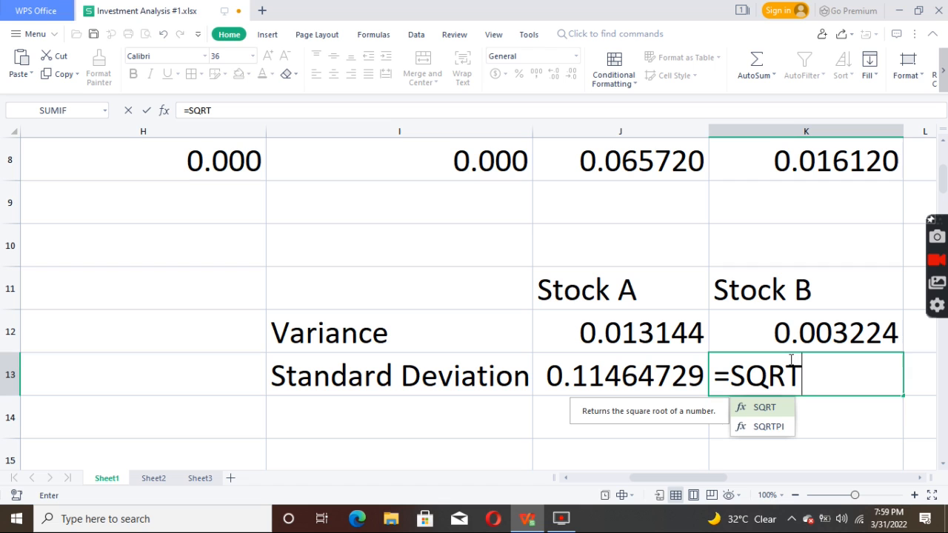
type("(")
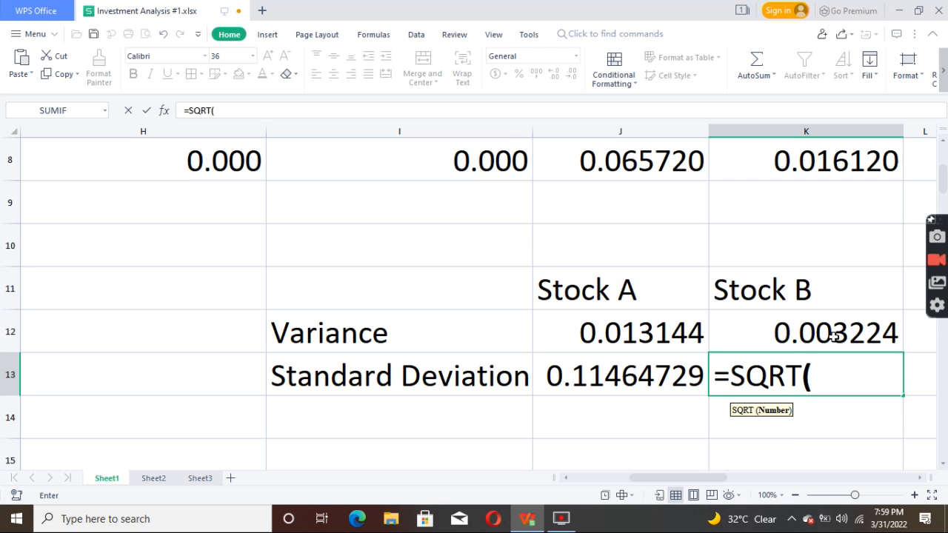
left_click(860, 333)
key("Return")
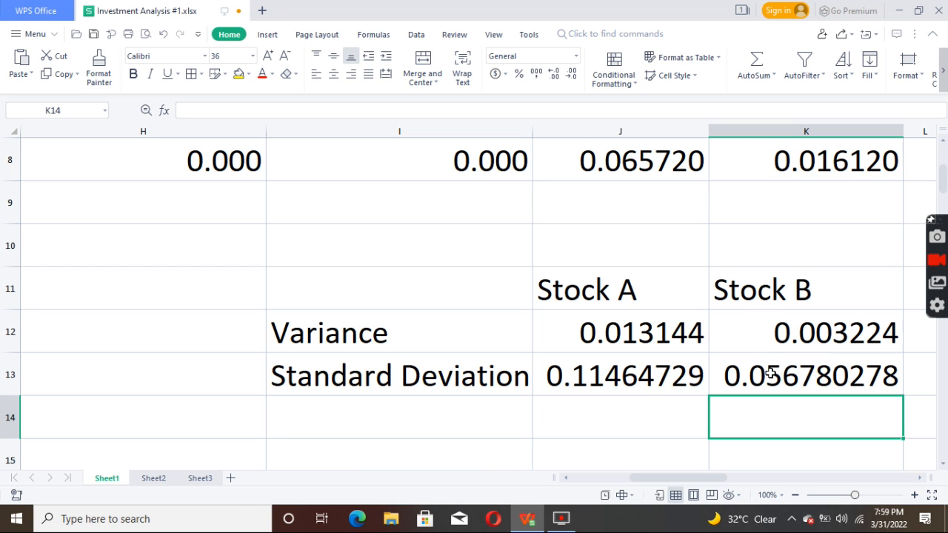
key("Left")
key("Left")
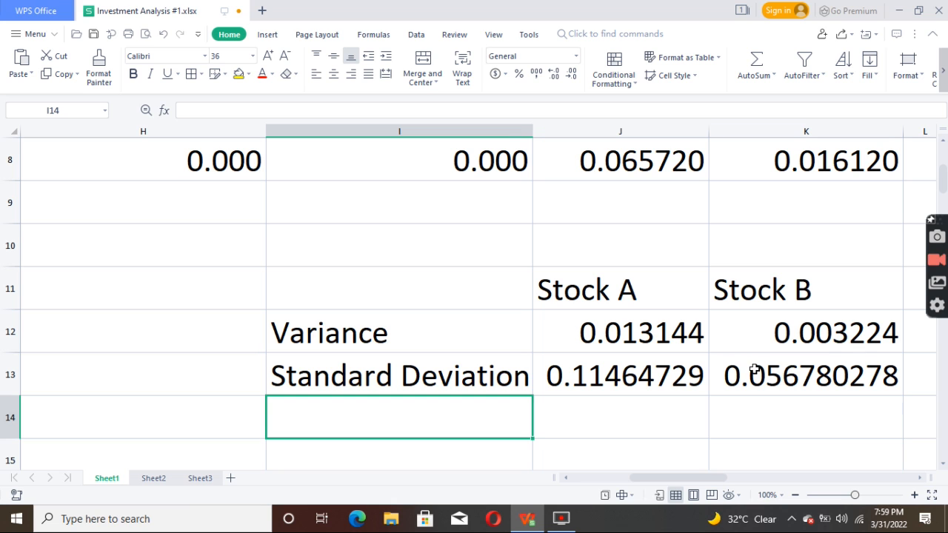
key("Up")
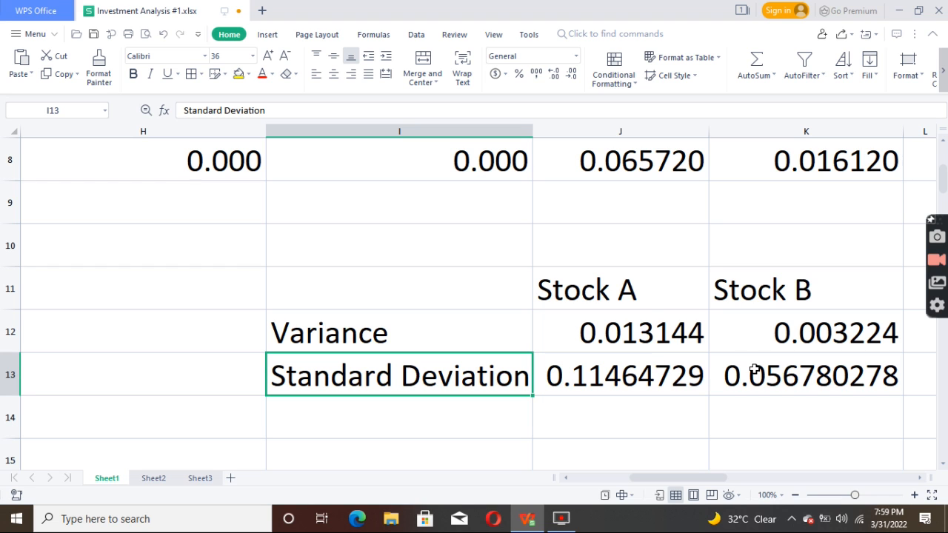
key("Right")
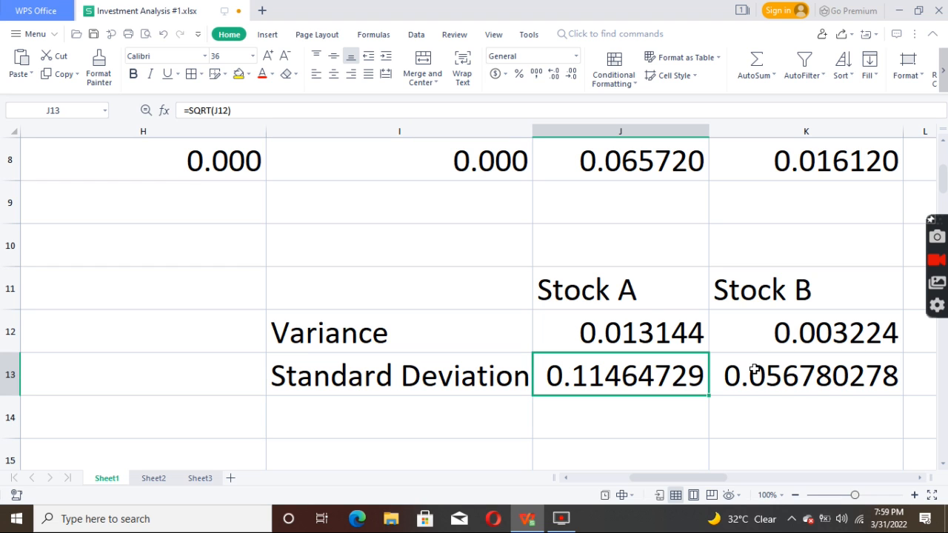